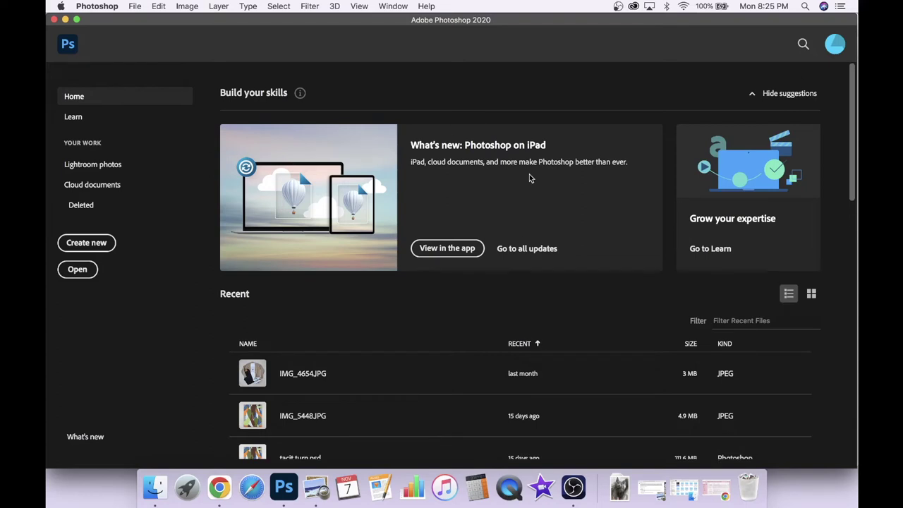
Create a new 8 × 9 in, 150 ppi document with a white background.
click(135, 5)
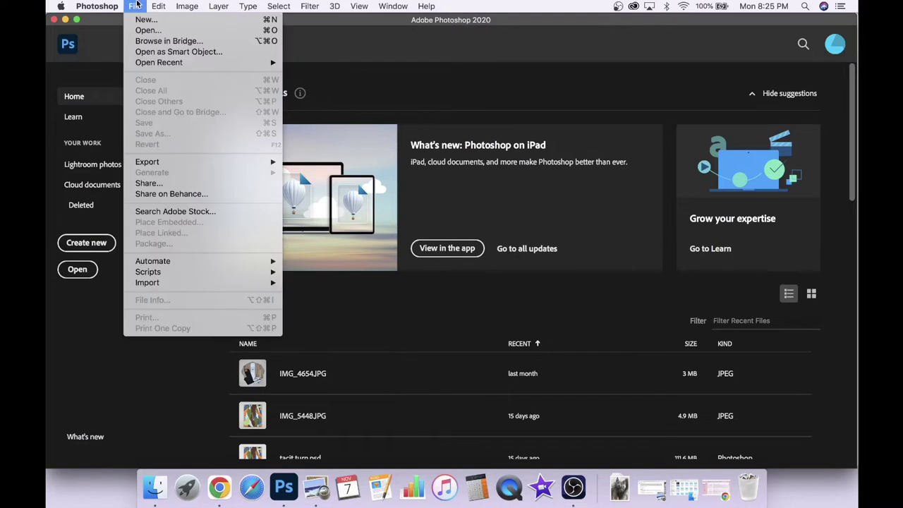
click(140, 21)
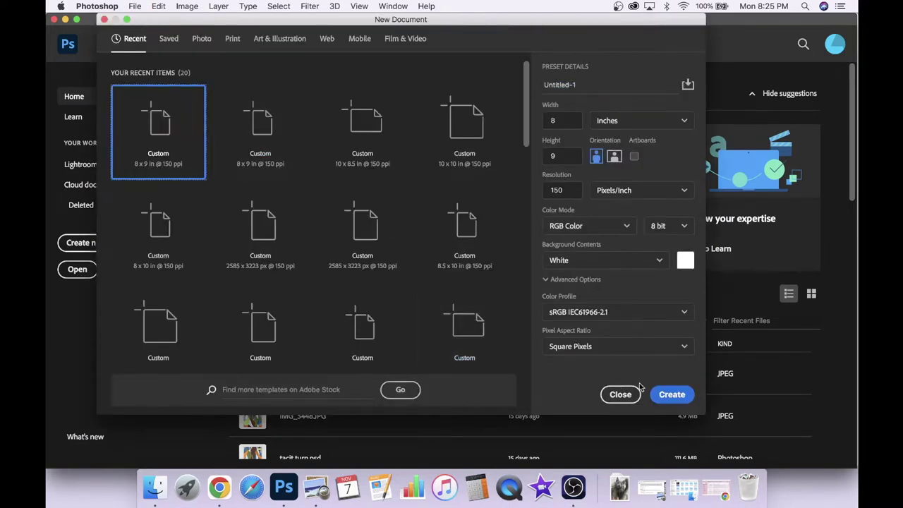
click(662, 400)
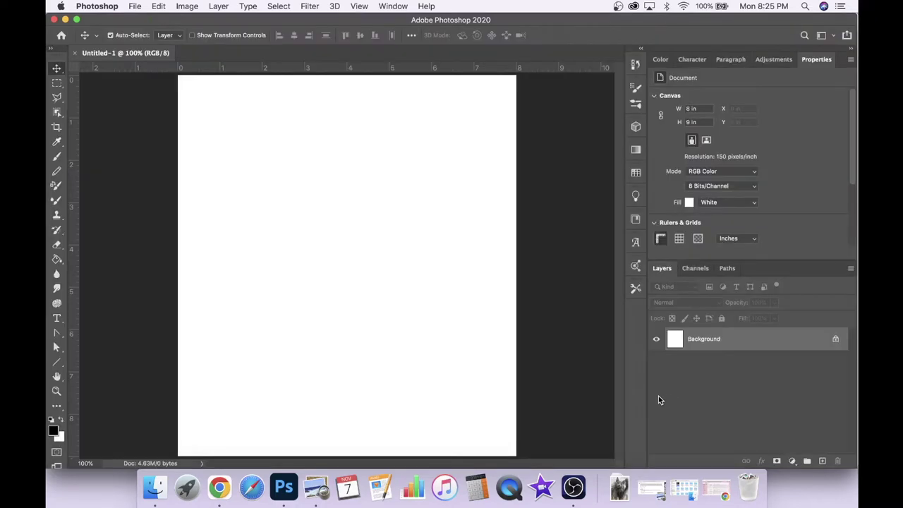
click(220, 487)
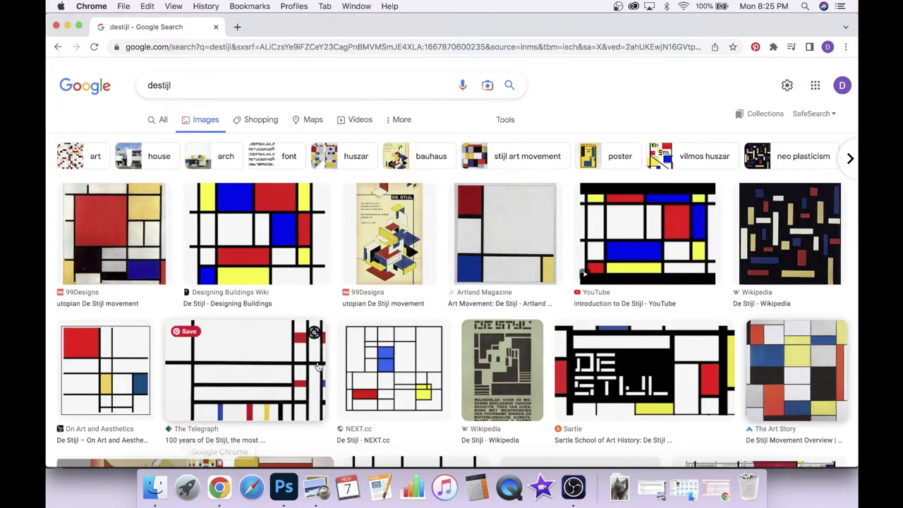
Browse the Google Images results for 'destijl' and preview The Art Story's example.
scroll(318, 367, down, 2)
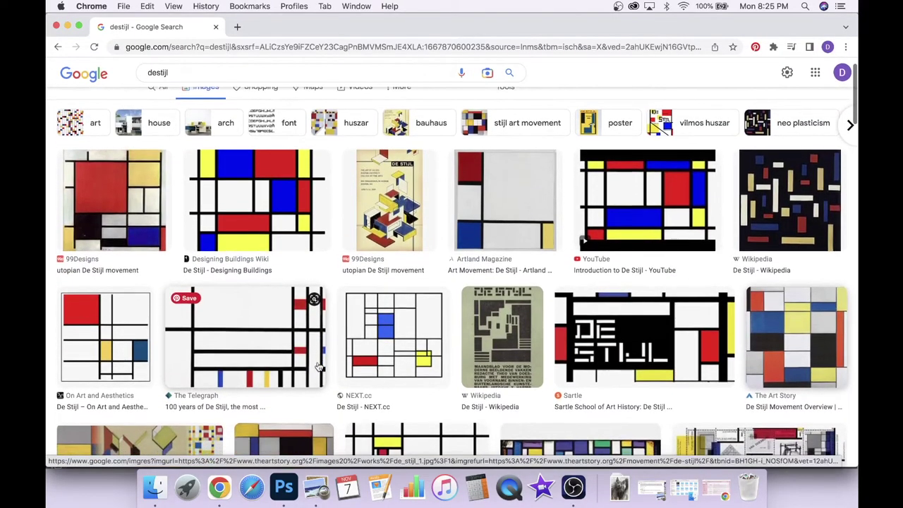
scroll(317, 367, down, 2)
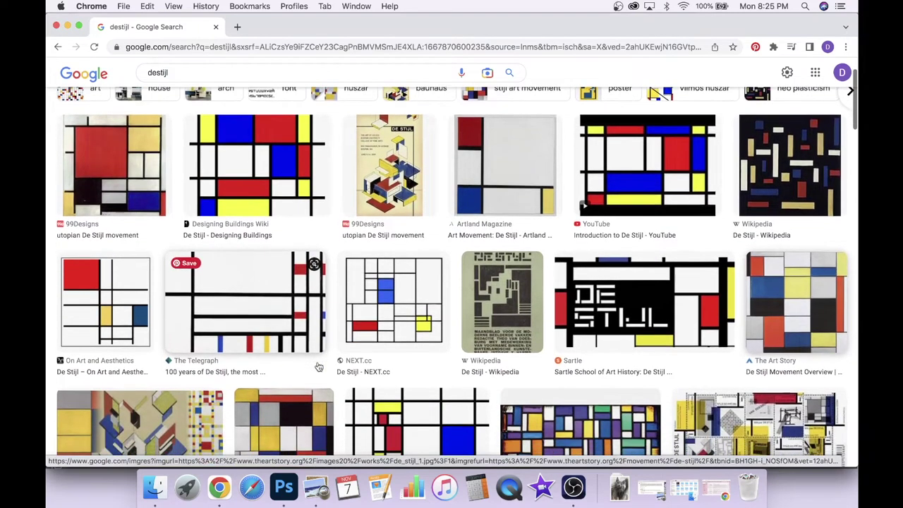
scroll(319, 367, down, 2)
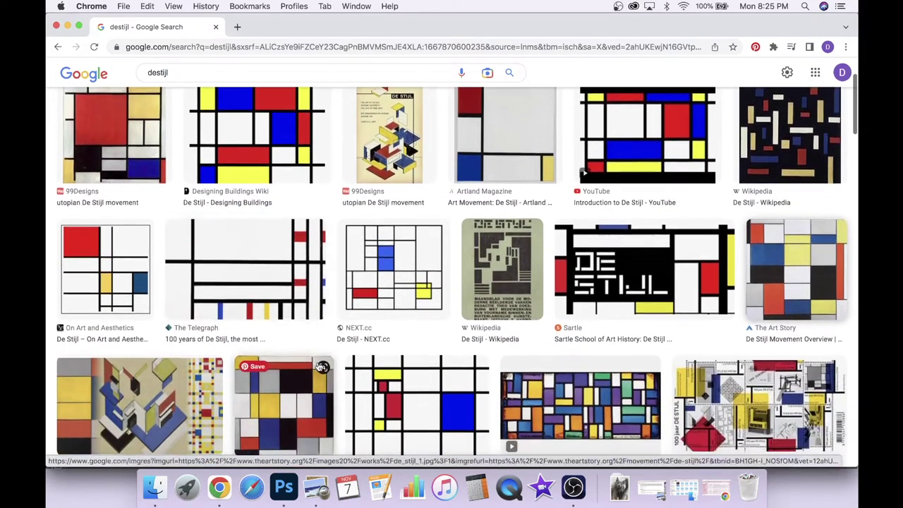
scroll(321, 367, down, 1)
scroll(319, 366, up, 2)
scroll(318, 366, up, 1)
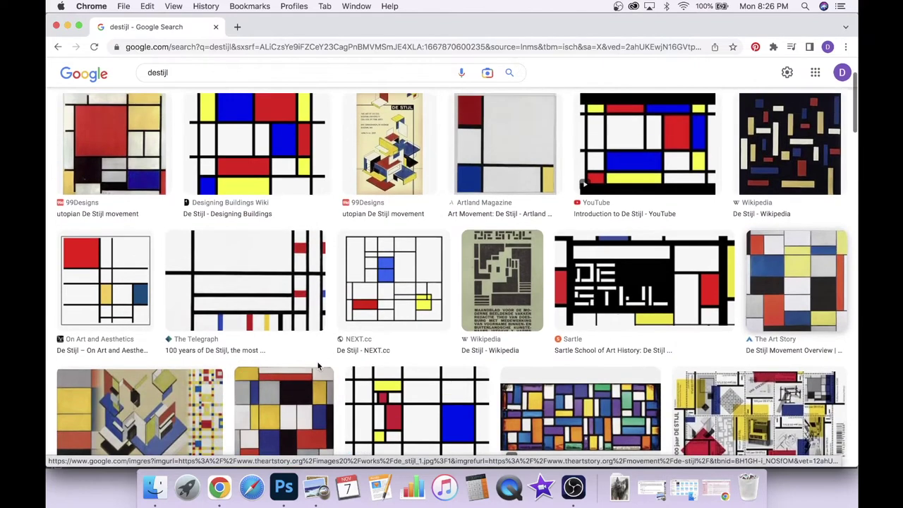
scroll(317, 365, down, 2)
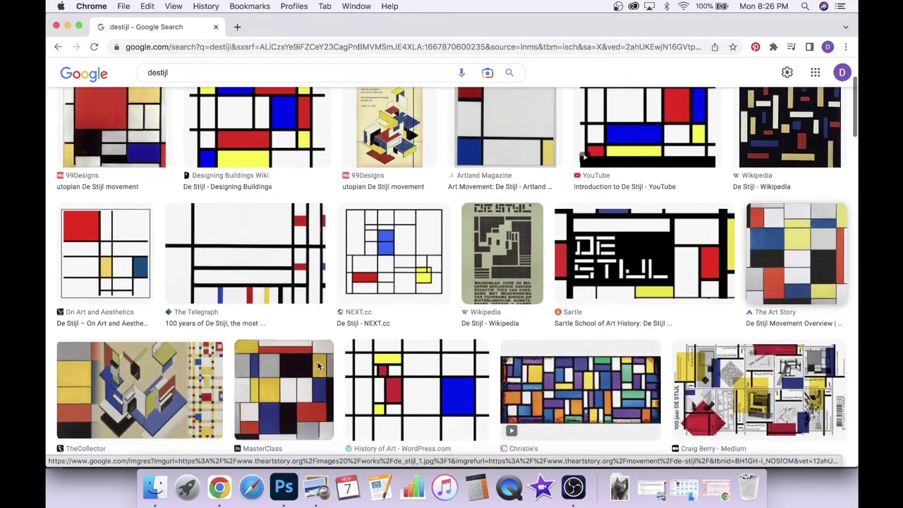
scroll(318, 366, down, 3)
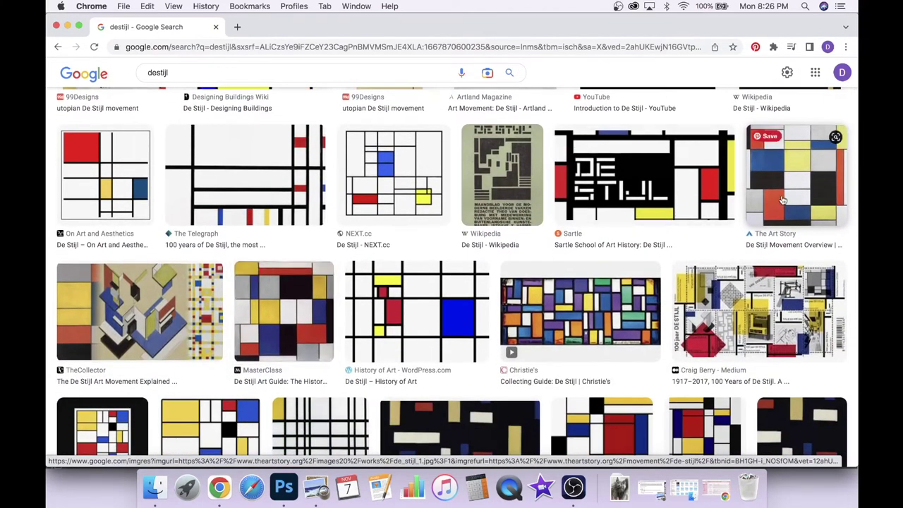
click(782, 200)
Look over more De Stijl references, then return to the blank Photoshop canvas.
scroll(734, 337, down, 2)
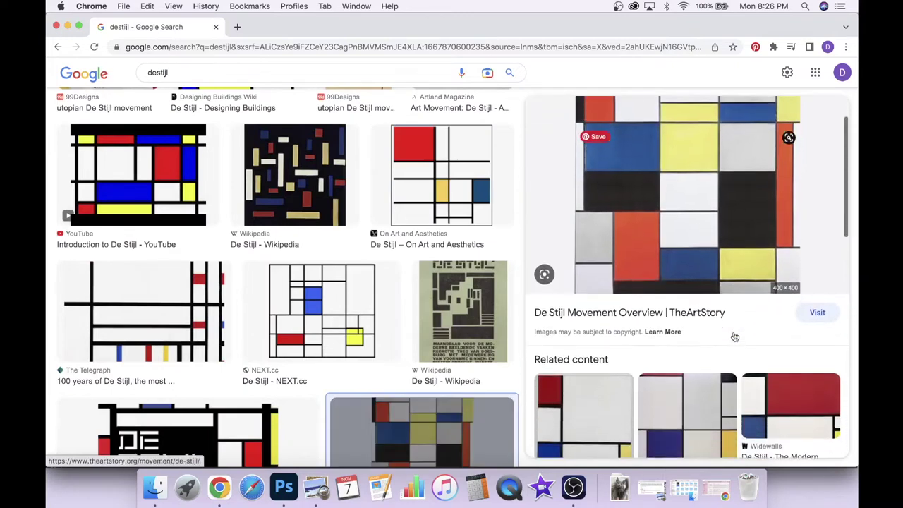
scroll(735, 337, down, 6)
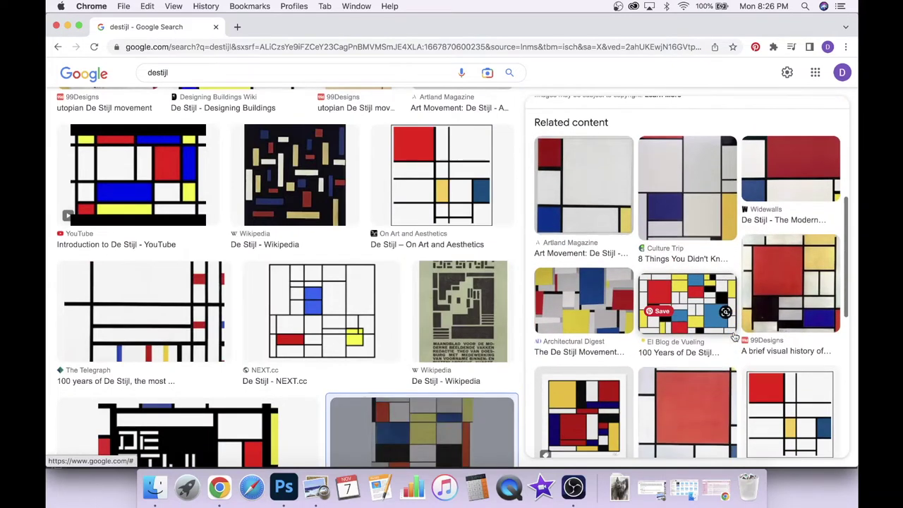
scroll(739, 368, down, 2)
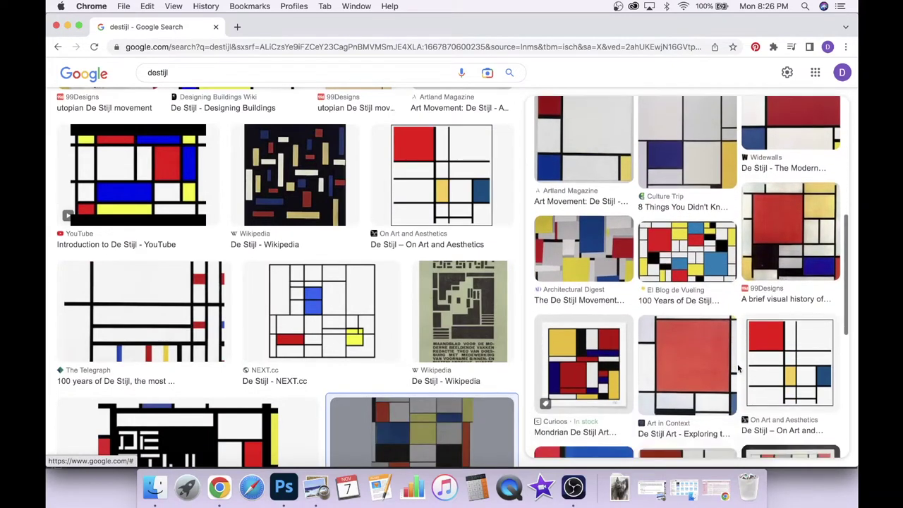
scroll(738, 368, down, 5)
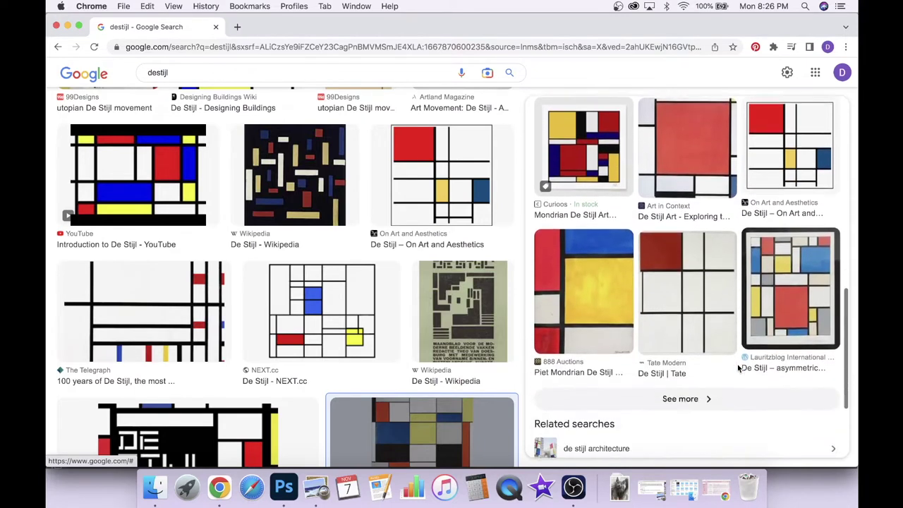
scroll(739, 369, down, 2)
scroll(739, 369, up, 3)
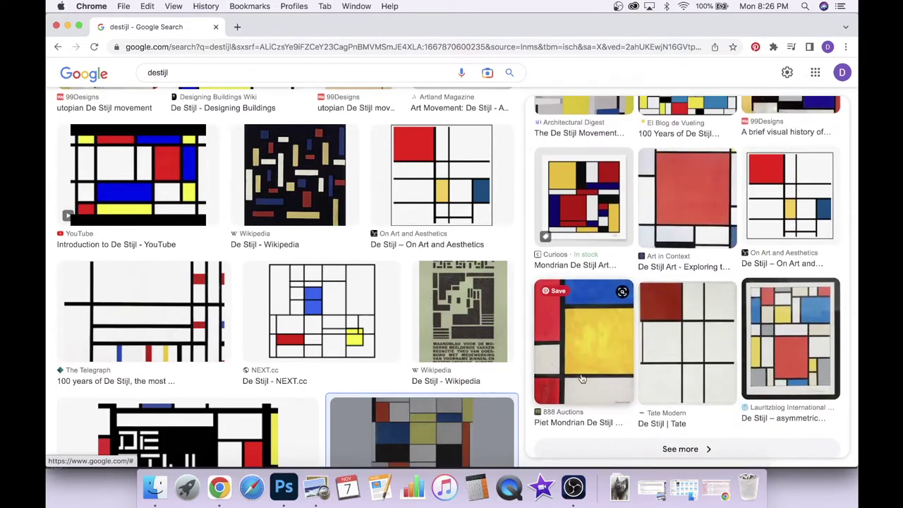
click(286, 493)
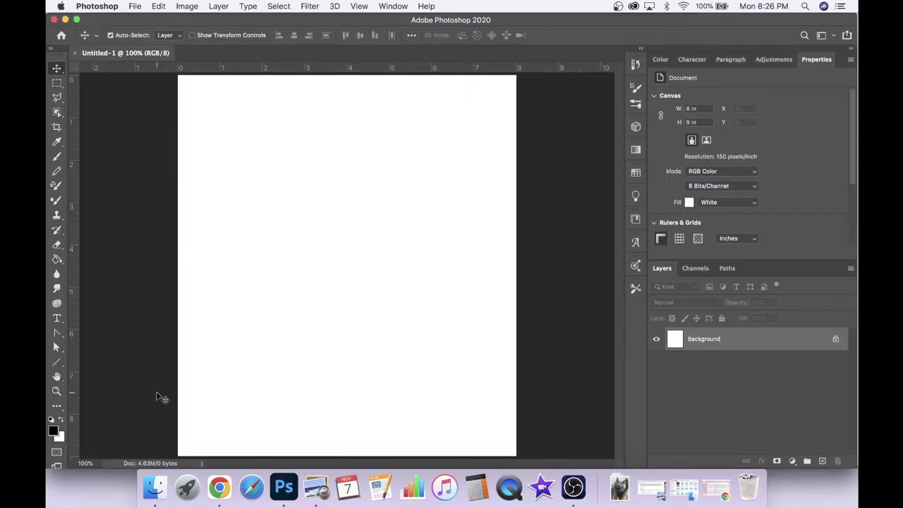
Add a New Guide Layout of 6 columns and 6 rows with Margin unchecked.
click(362, 6)
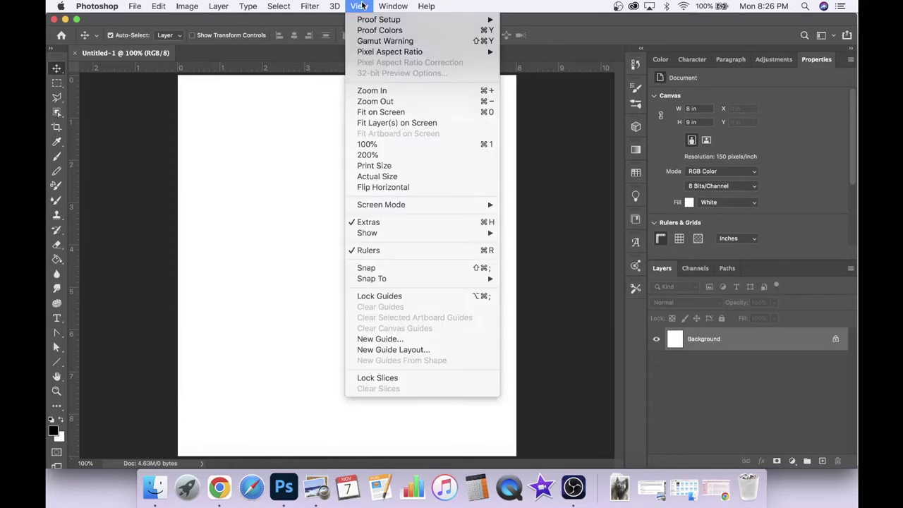
click(378, 351)
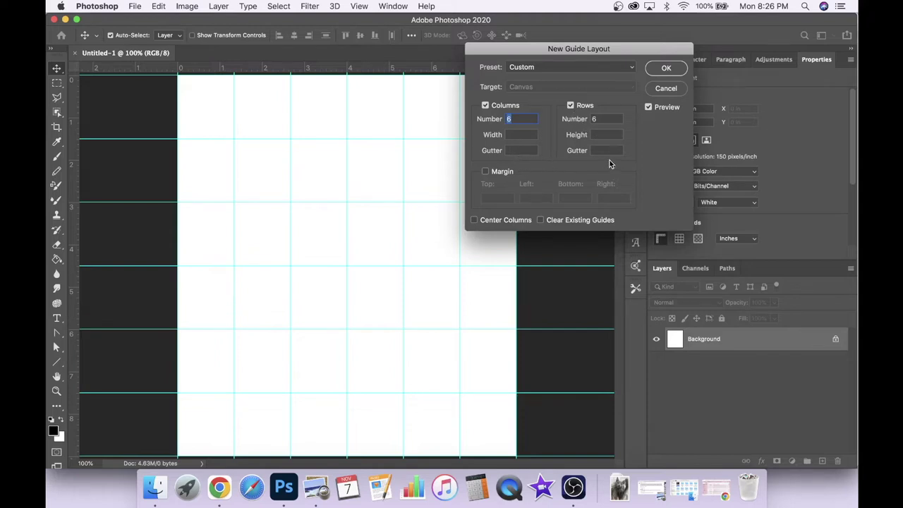
click(486, 172)
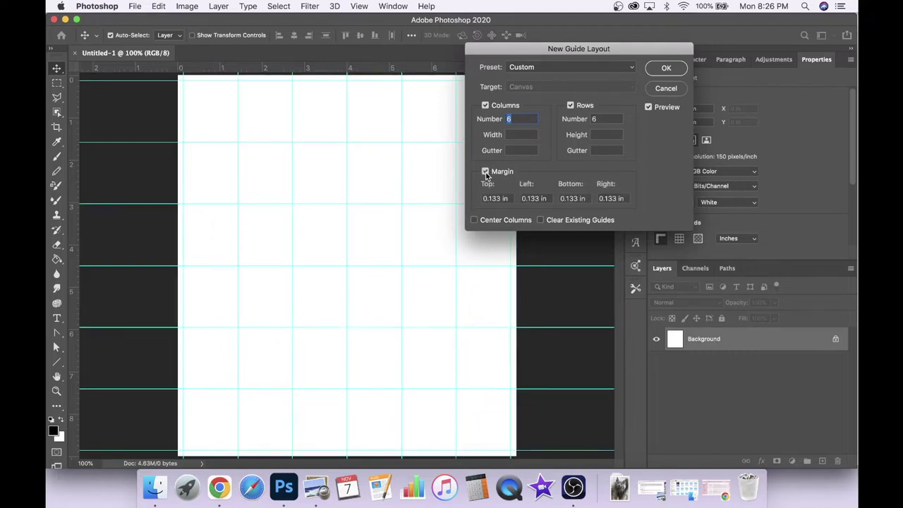
click(486, 172)
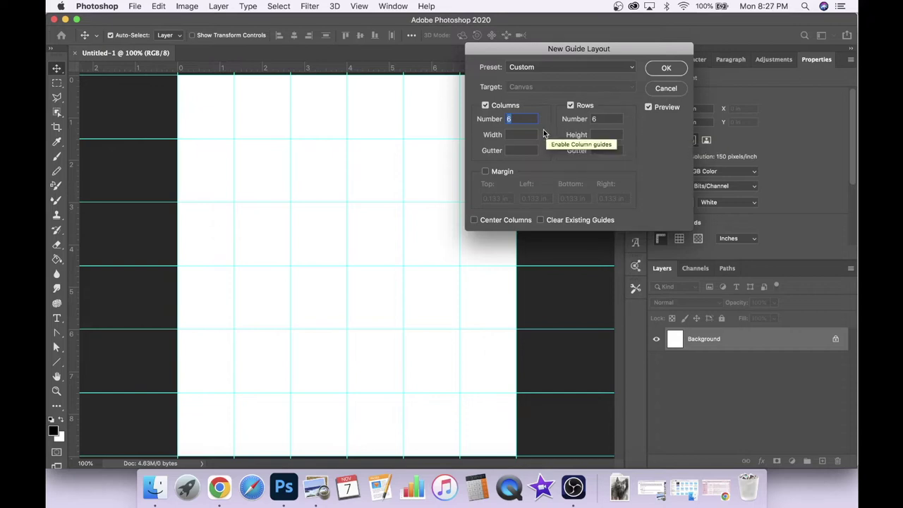
click(668, 69)
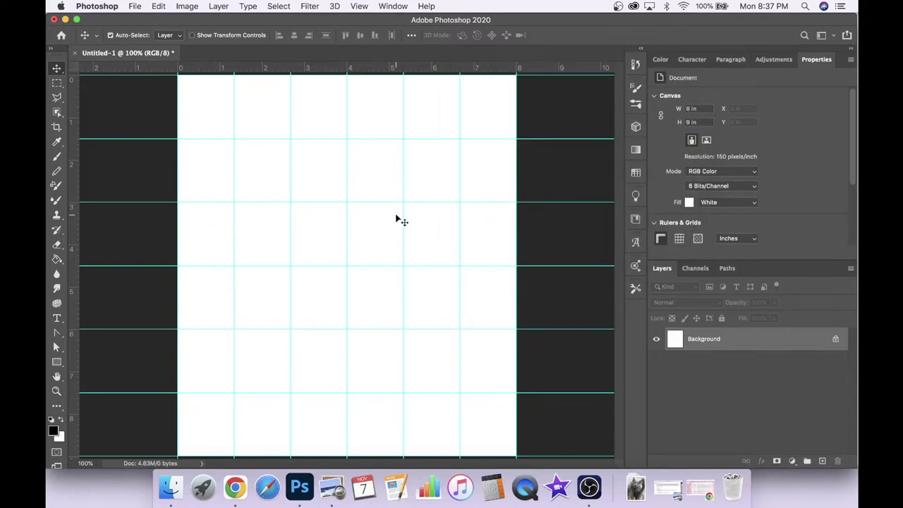
Turn on View > Snap To > Guides.
click(359, 7)
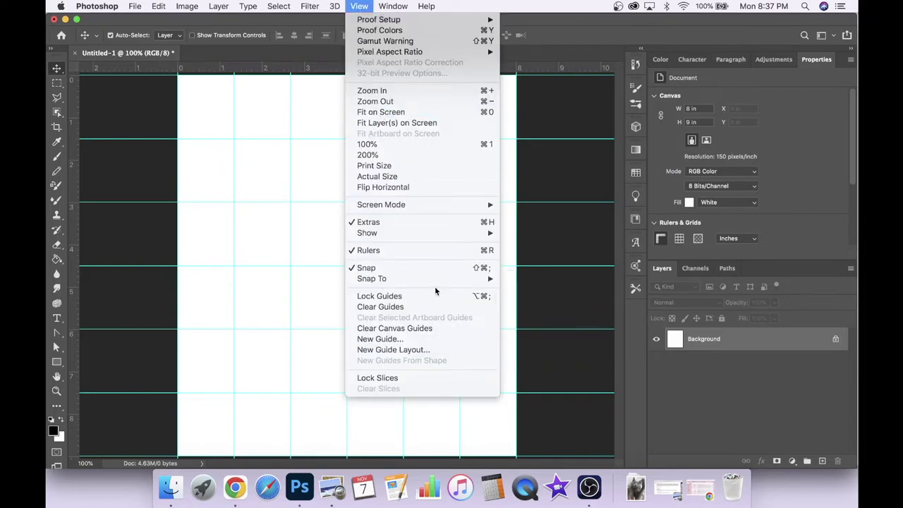
mouse_move(462, 281)
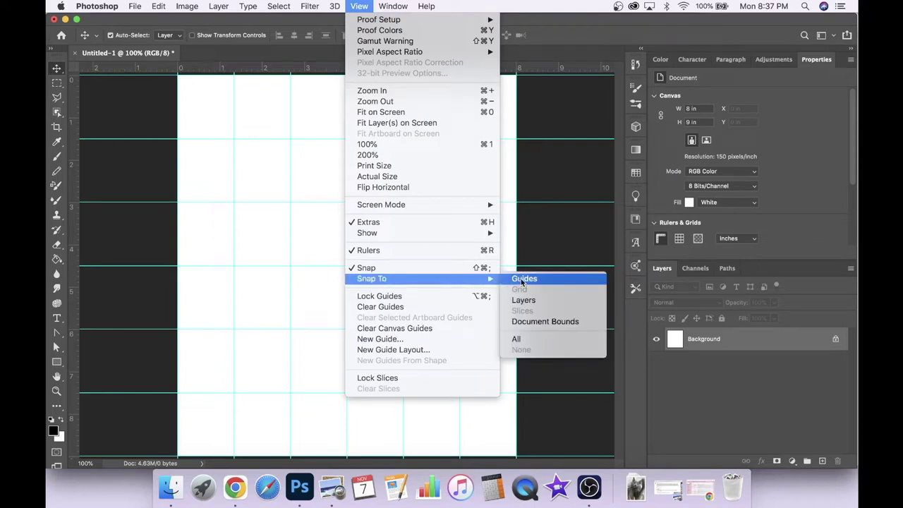
click(523, 280)
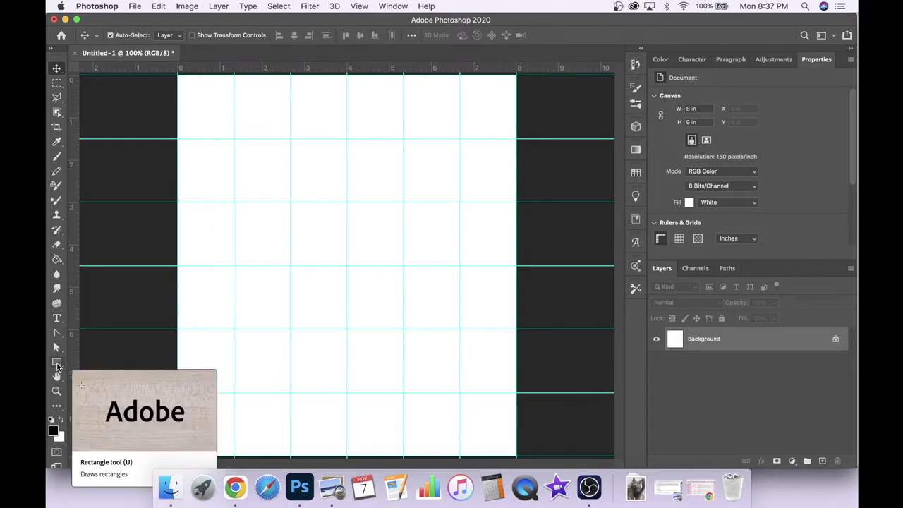
Select the Rectangle tool and set its shape fill to pure red.
click(57, 362)
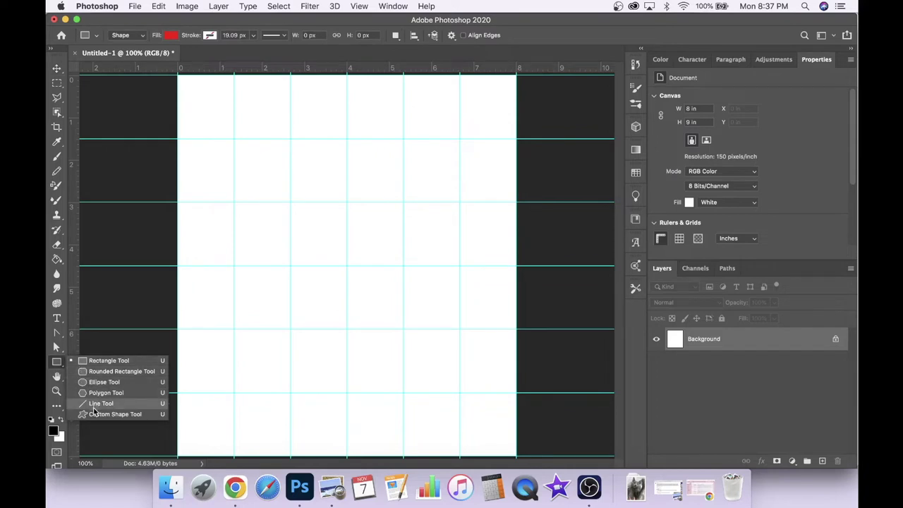
click(105, 362)
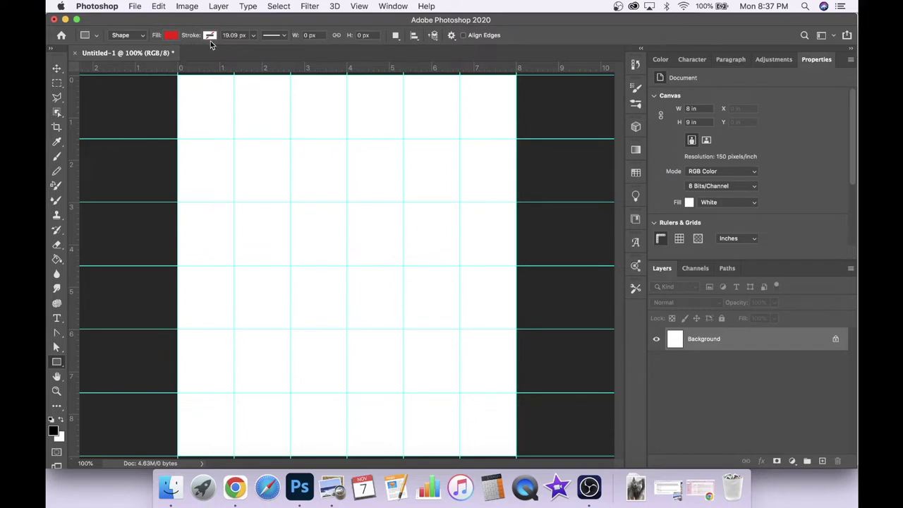
click(171, 36)
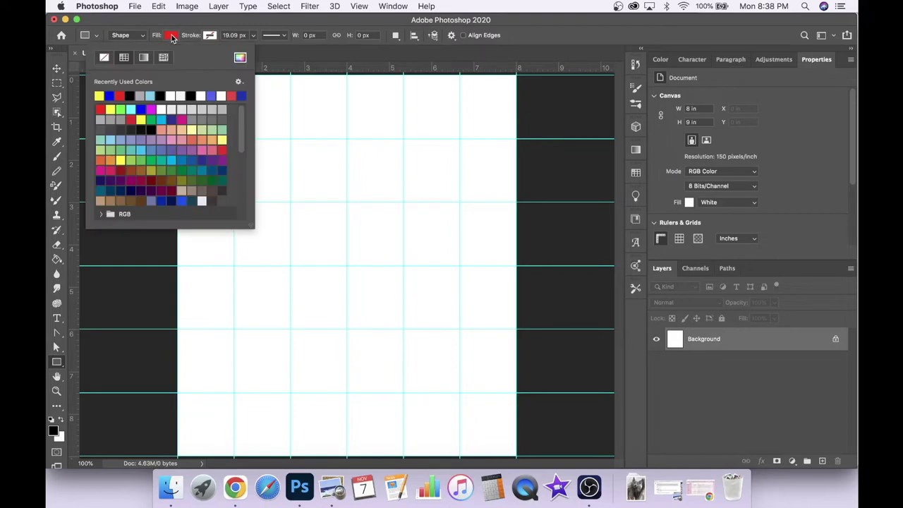
click(240, 59)
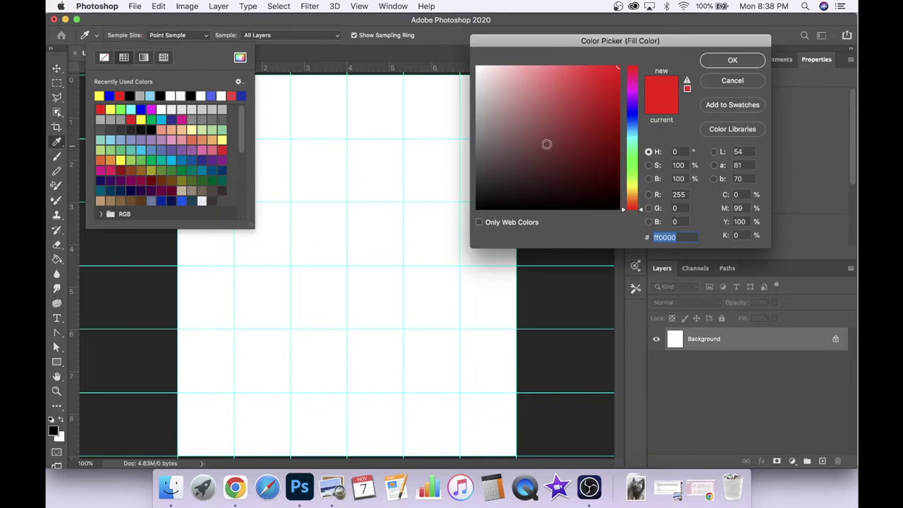
click(717, 65)
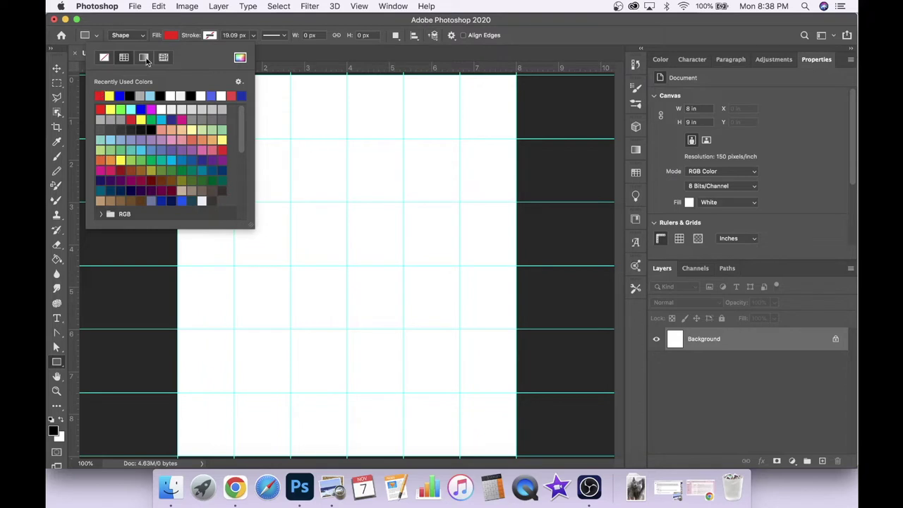
Leave the stroke colour unchanged and start drawing a rectangle over the lower-right cells.
click(209, 36)
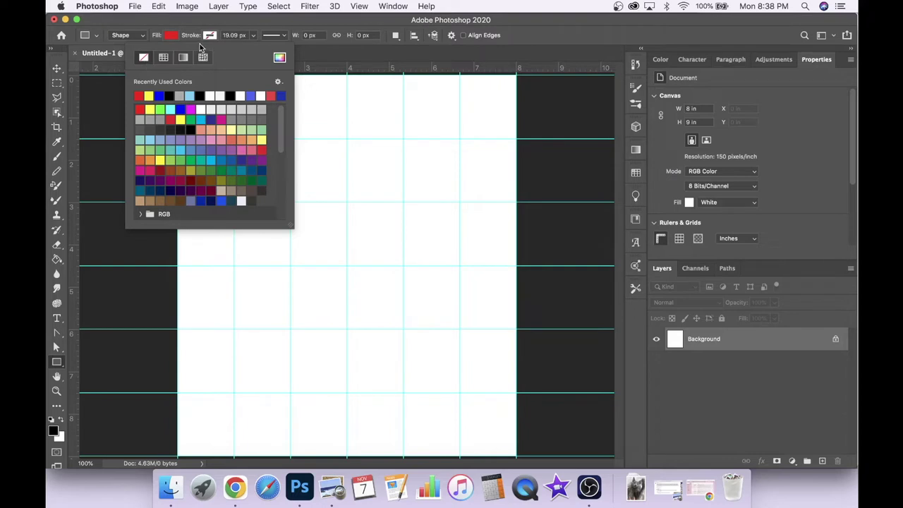
click(218, 18)
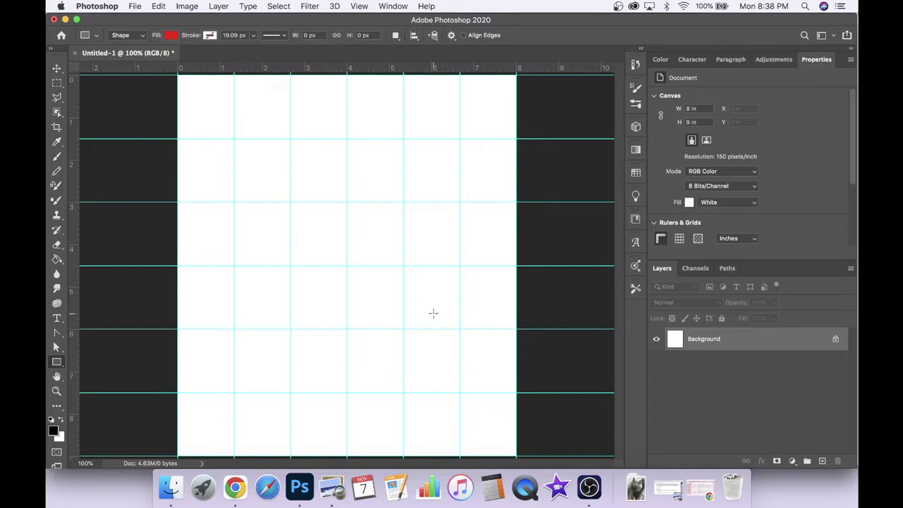
drag(431, 312, 345, 267)
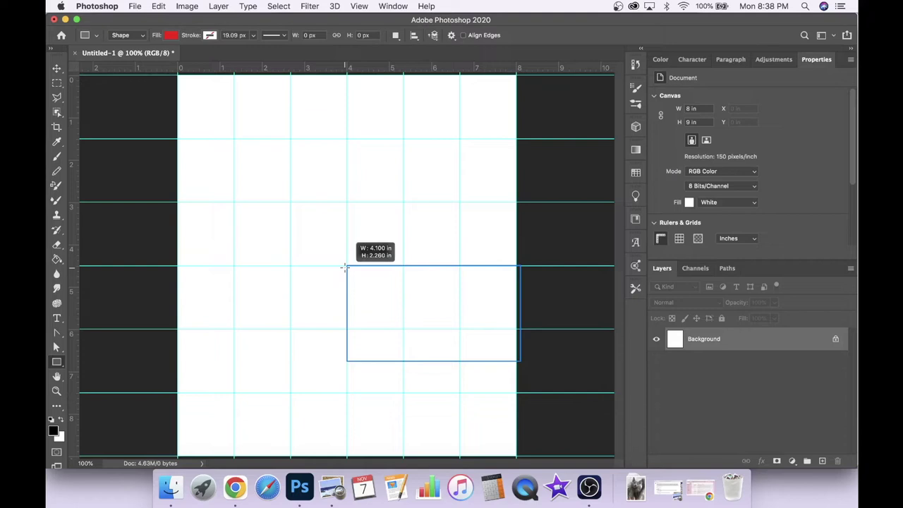
Finish the red rectangle and transform it to 4 × 3 in, three columns by two rows, on the guides.
drag(345, 267, 345, 266)
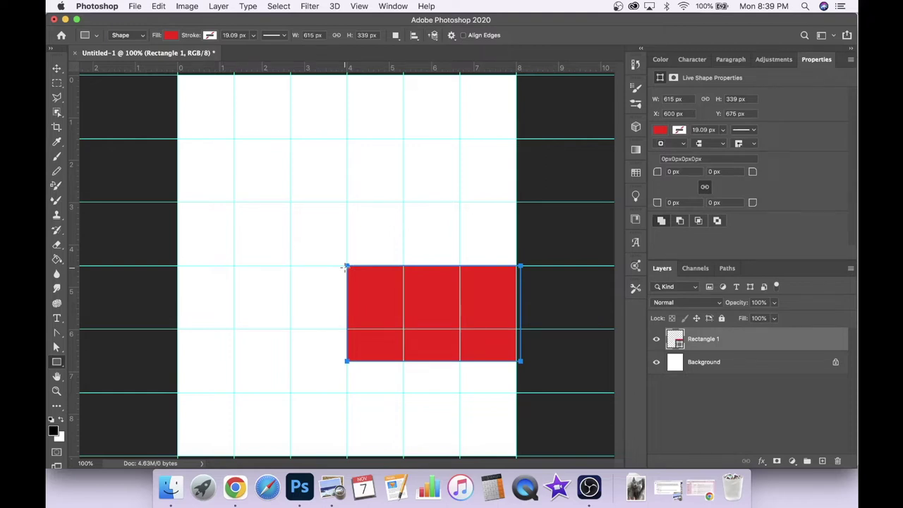
key(super+t)
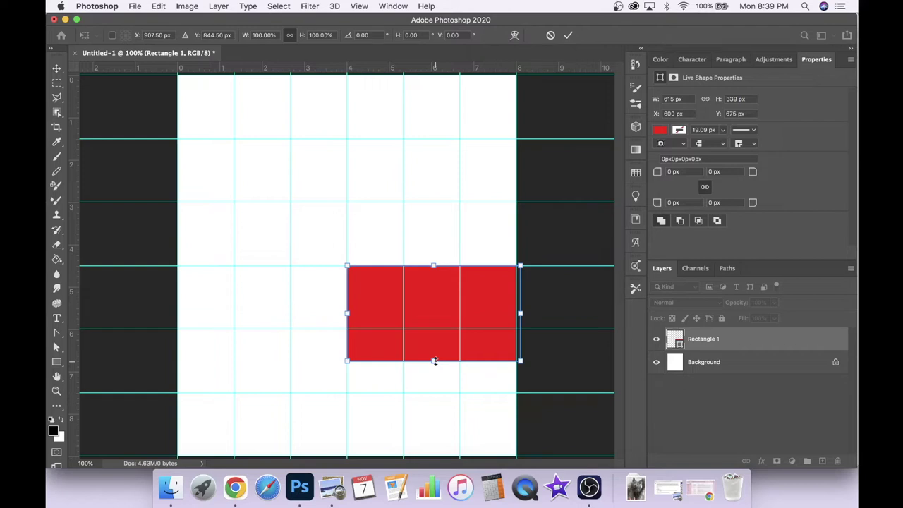
drag(434, 361, 435, 391)
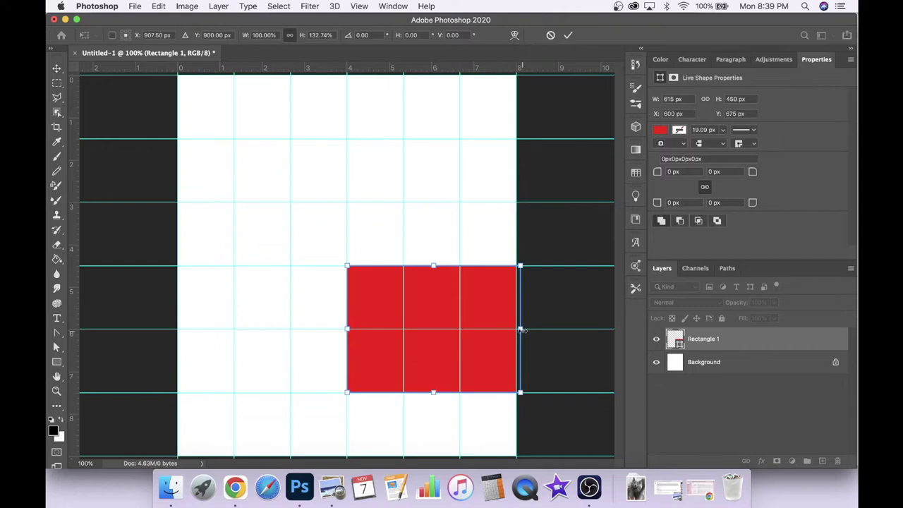
drag(521, 329, 520, 331)
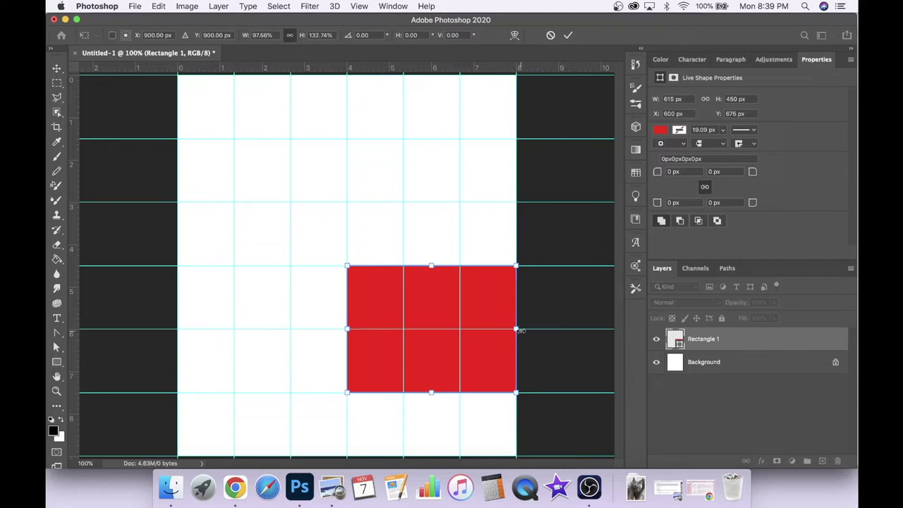
key(Return)
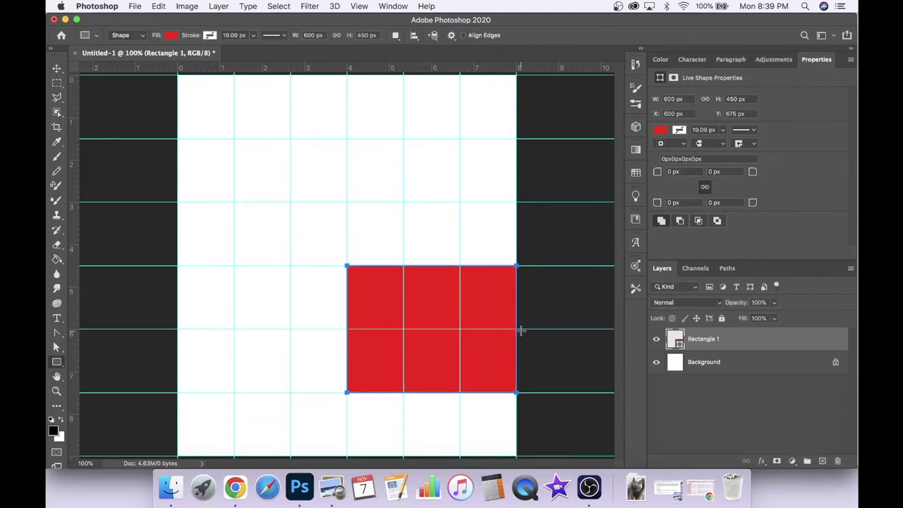
click(57, 69)
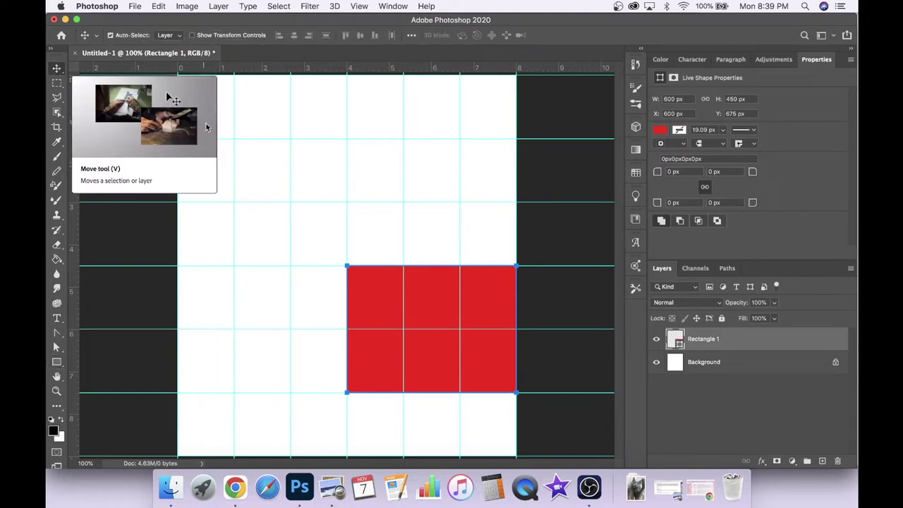
click(257, 125)
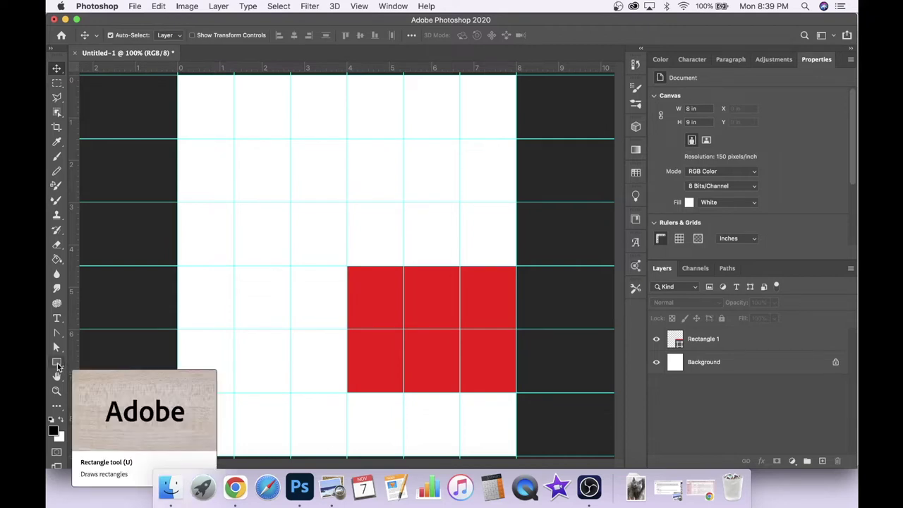
Draw a tall rectangle on the left side and give it a blue fill.
click(57, 364)
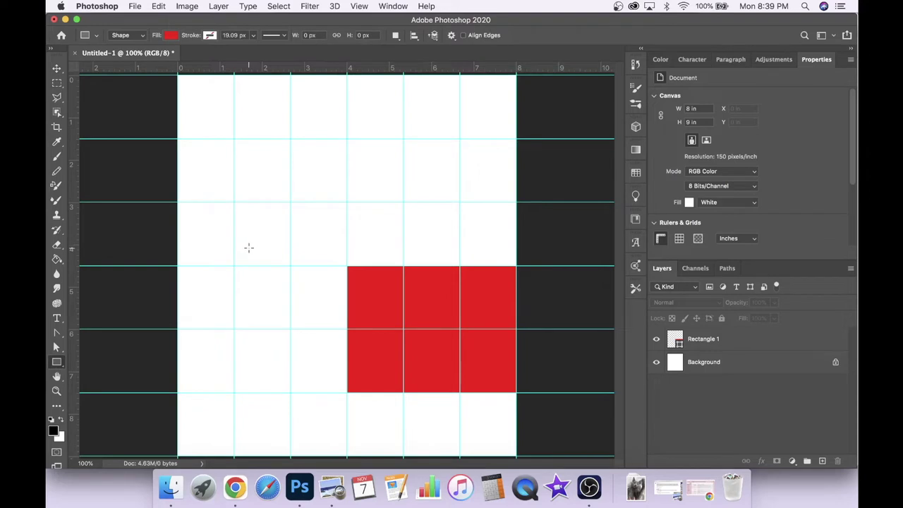
drag(247, 248, 218, 138)
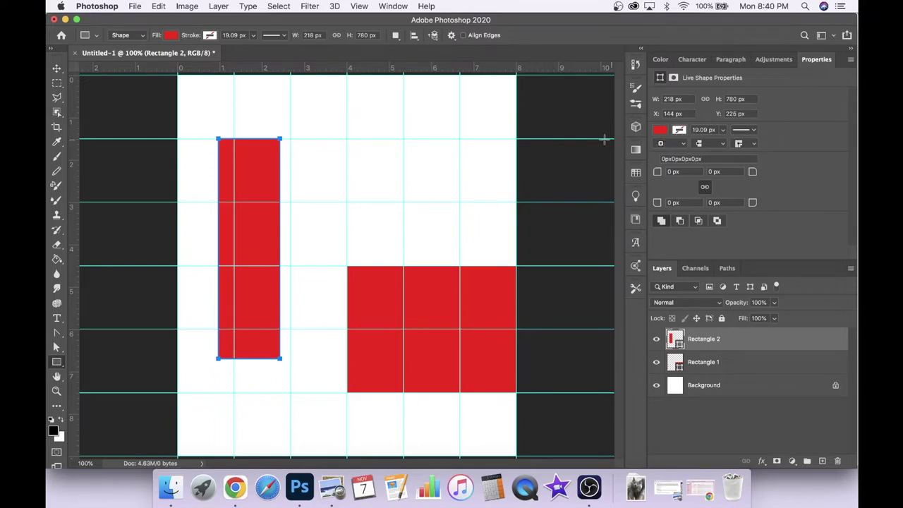
click(171, 36)
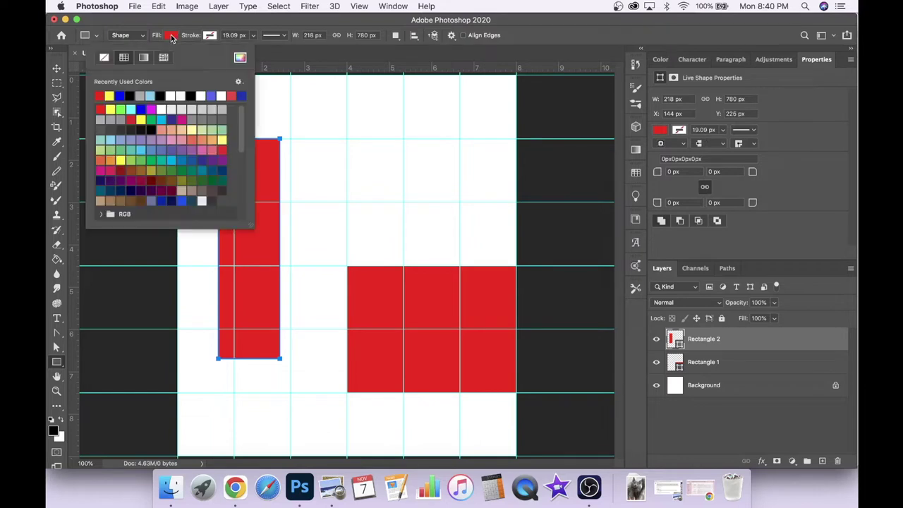
click(120, 96)
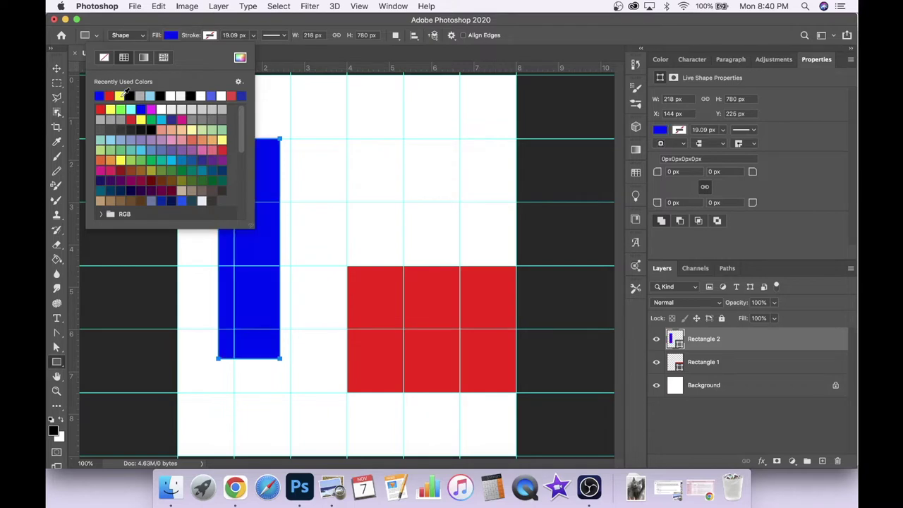
Move the blue rectangle to the left edge and resize it to one column by three rows (200 × 675 px).
click(56, 68)
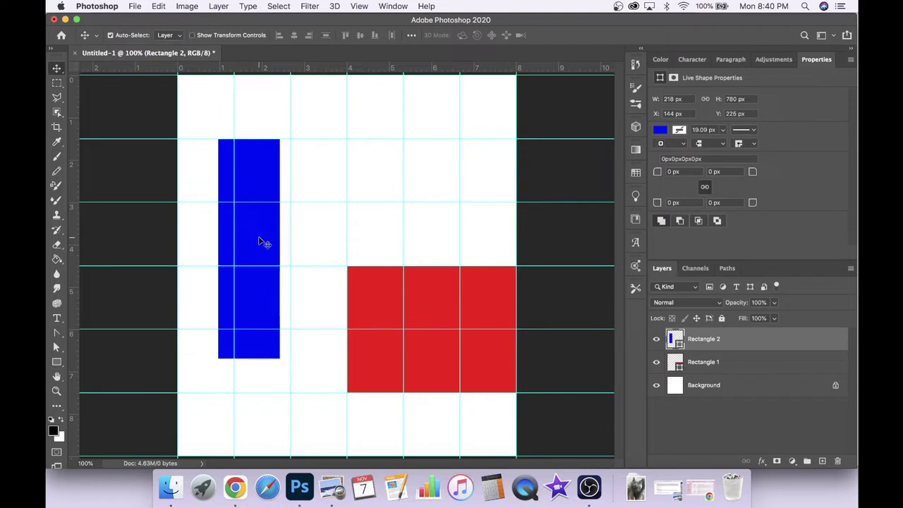
drag(261, 242, 221, 237)
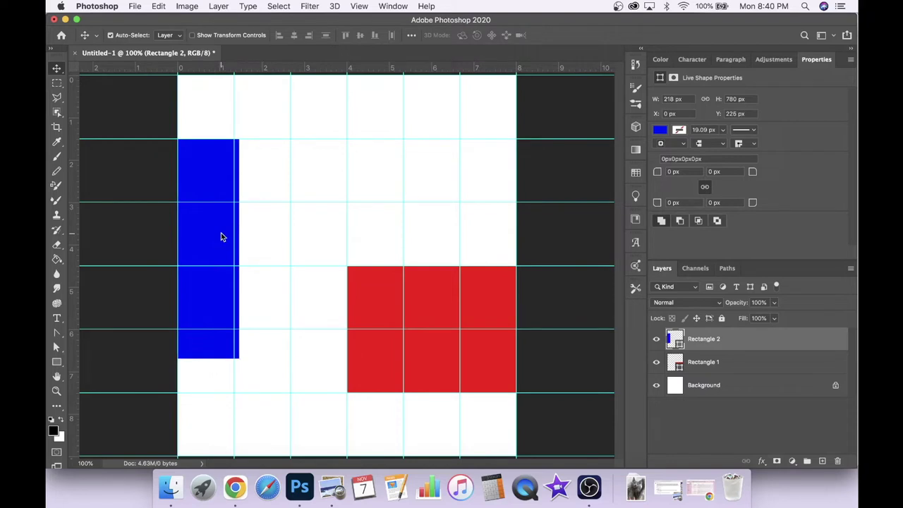
key(super+t)
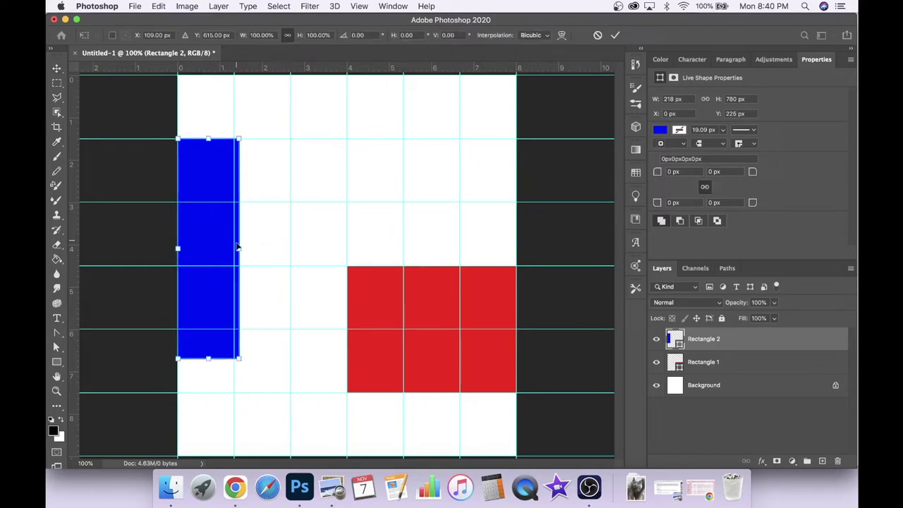
drag(238, 248, 234, 247)
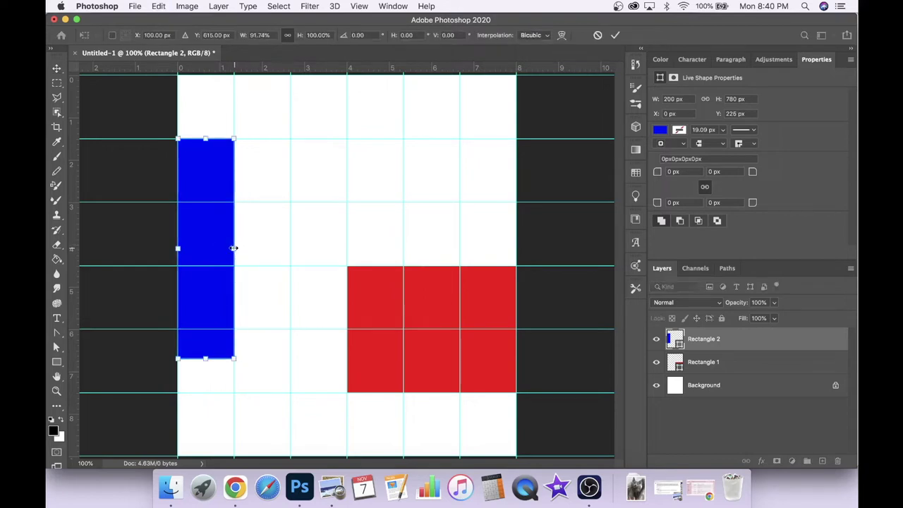
drag(206, 358, 204, 329)
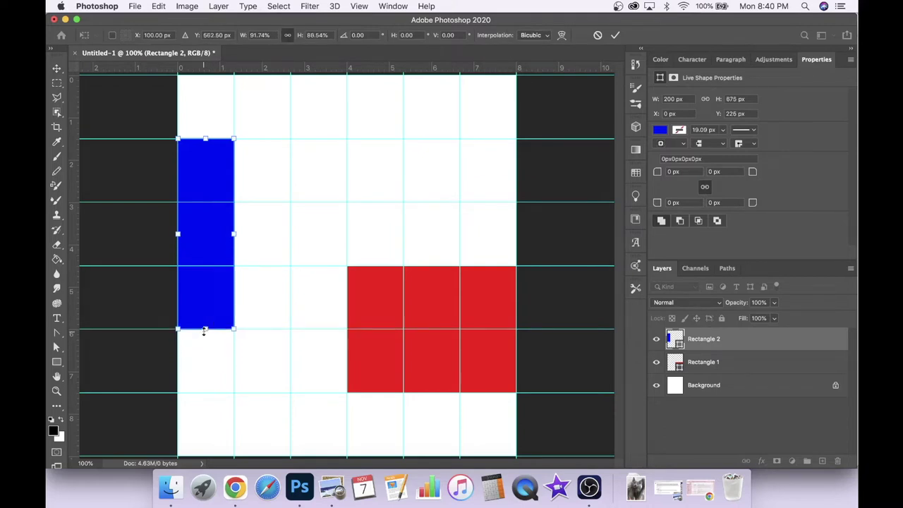
Commit the blue bar's resize, then draw a small upper-right rectangle filled yellow.
click(58, 70)
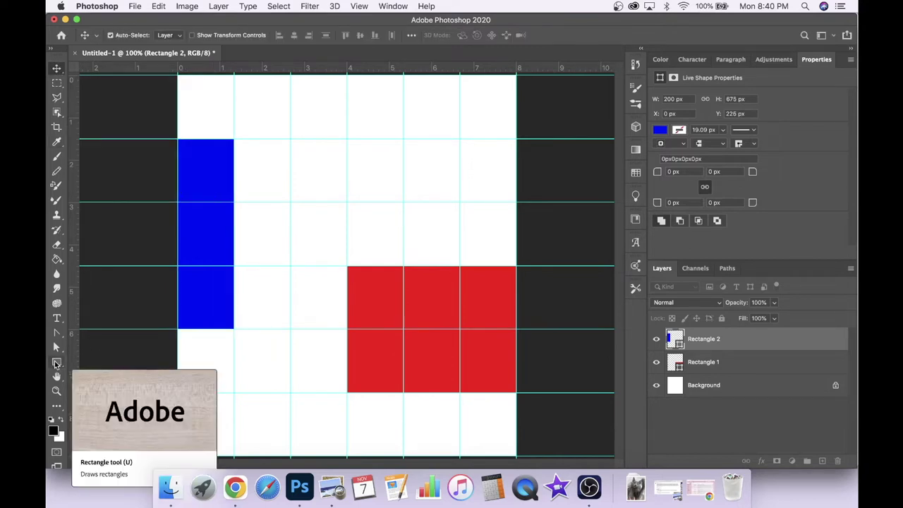
click(57, 363)
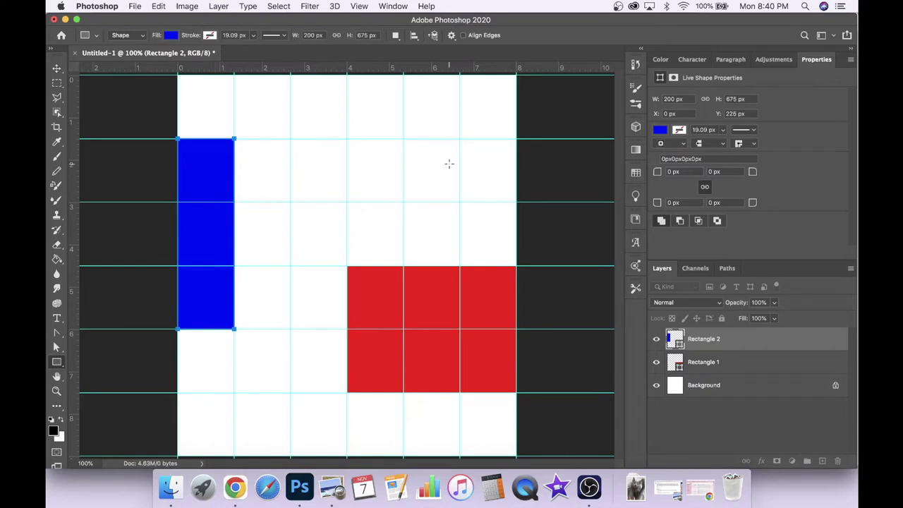
drag(449, 163, 402, 138)
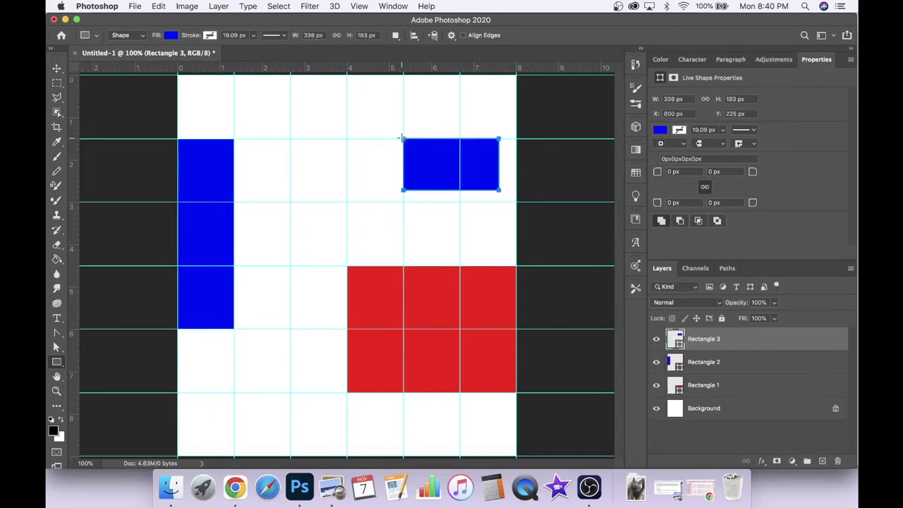
click(170, 36)
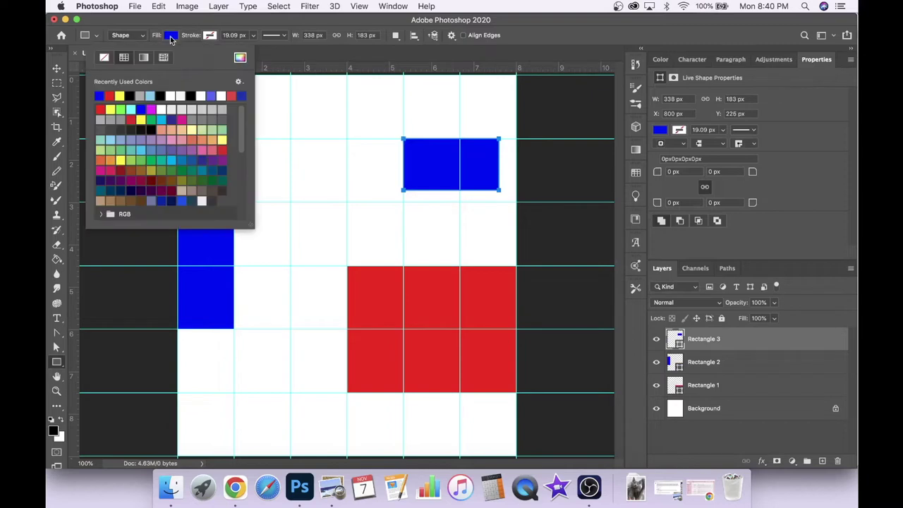
click(120, 96)
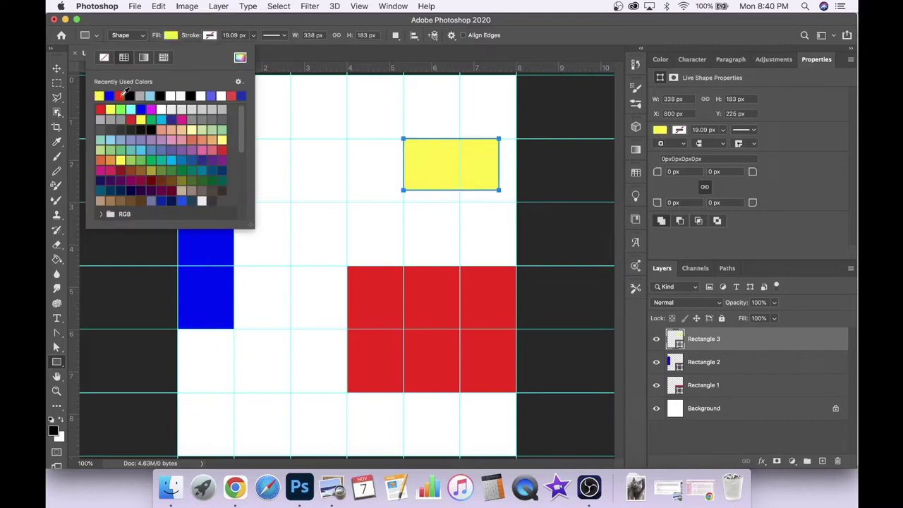
Resize the yellow rectangle to 400 × 225 px and move it into the top-right corner.
click(57, 69)
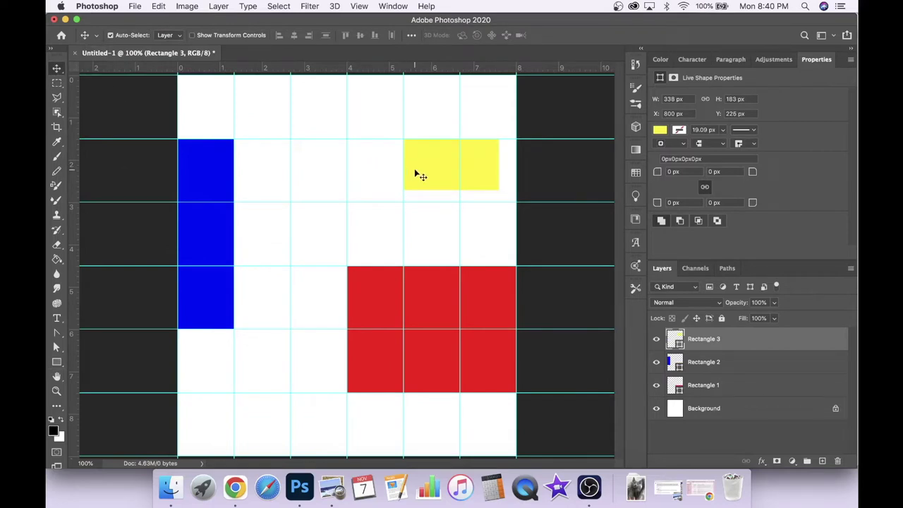
key(super)
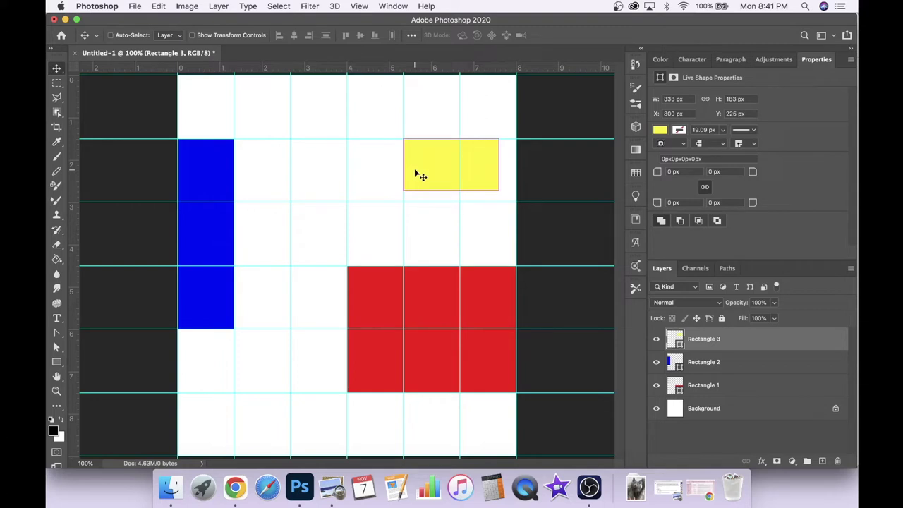
key(super+t)
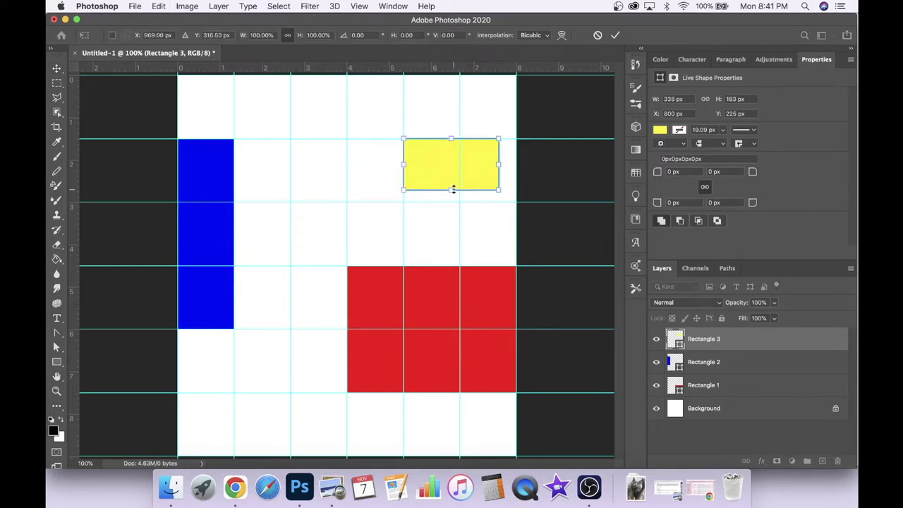
drag(453, 189, 454, 202)
drag(498, 170, 514, 171)
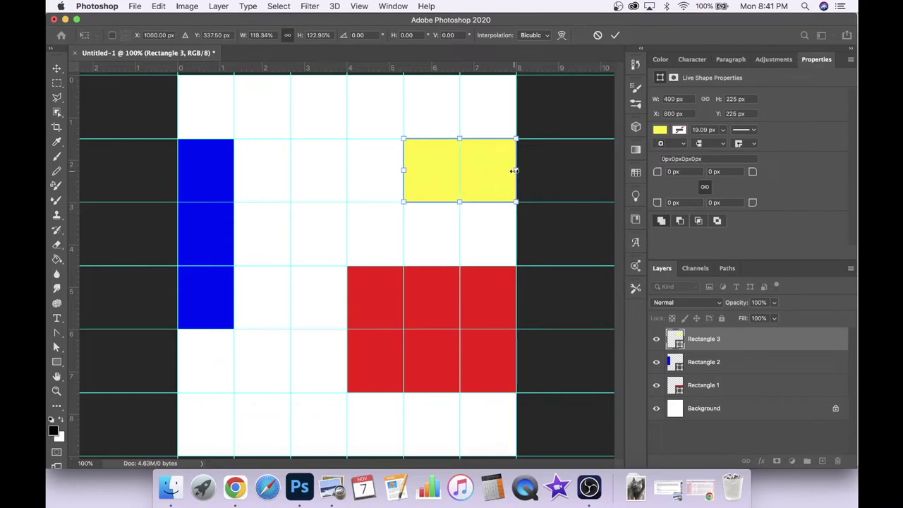
click(58, 69)
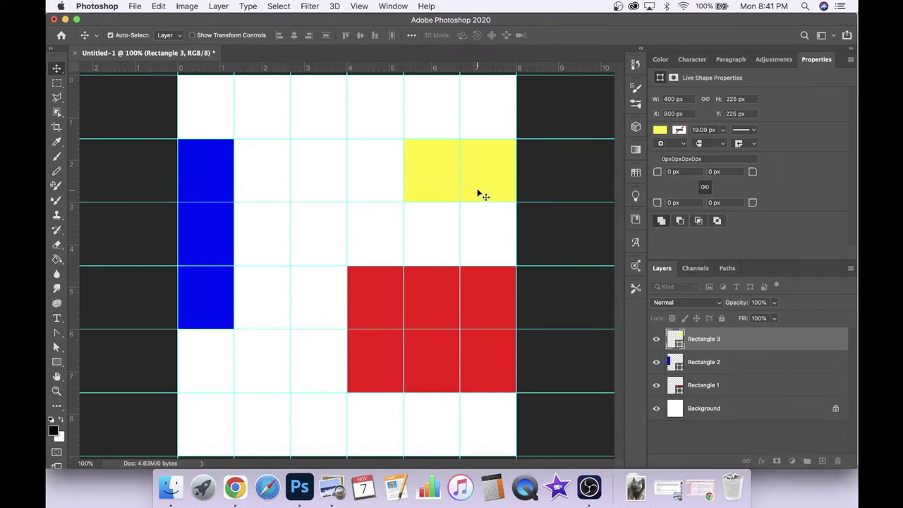
drag(478, 194, 477, 131)
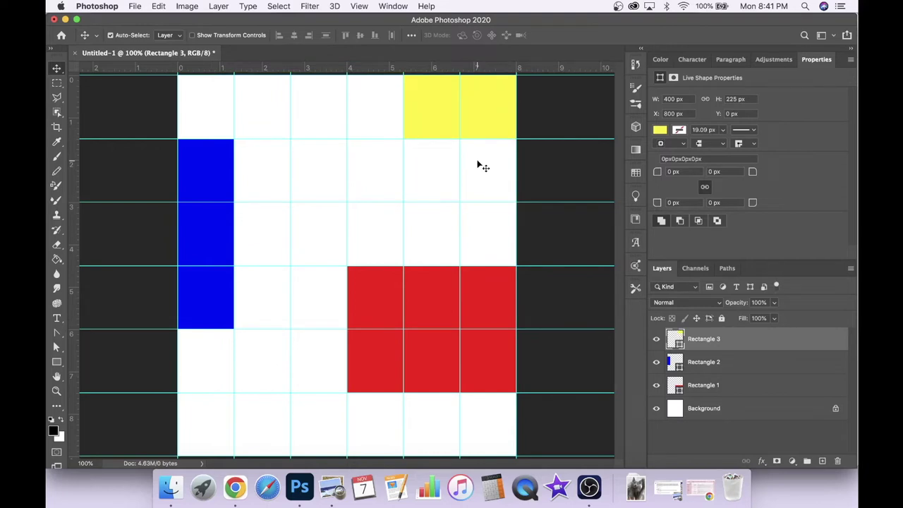
Draw a rectangle over the lower-left cells, fill it red, and move it to the bottom-left.
click(56, 362)
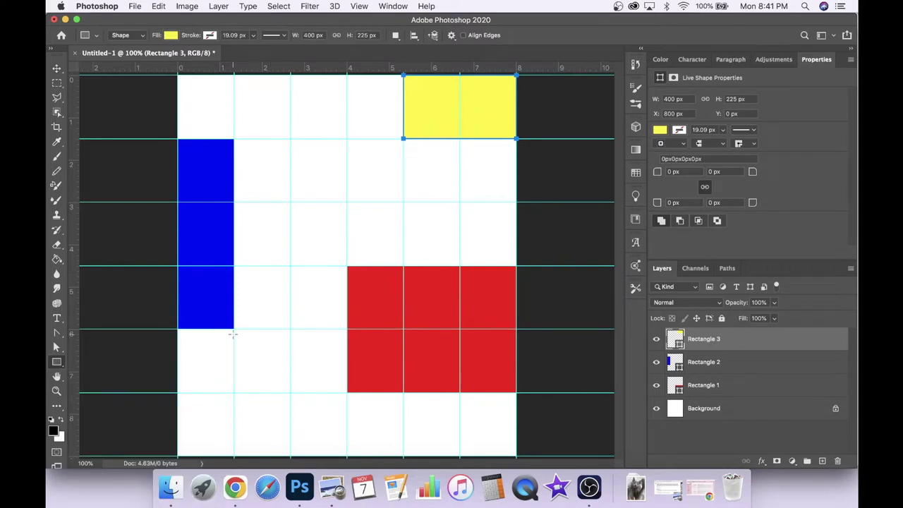
drag(234, 329, 307, 397)
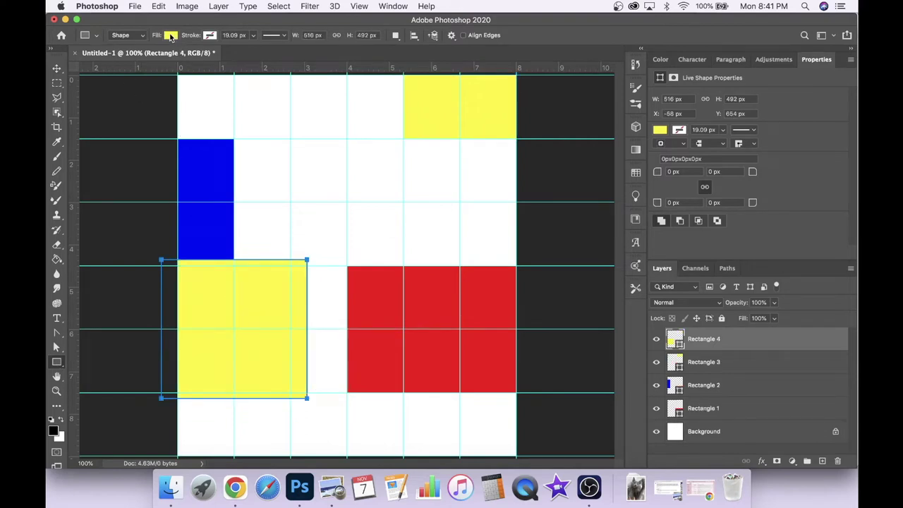
click(171, 36)
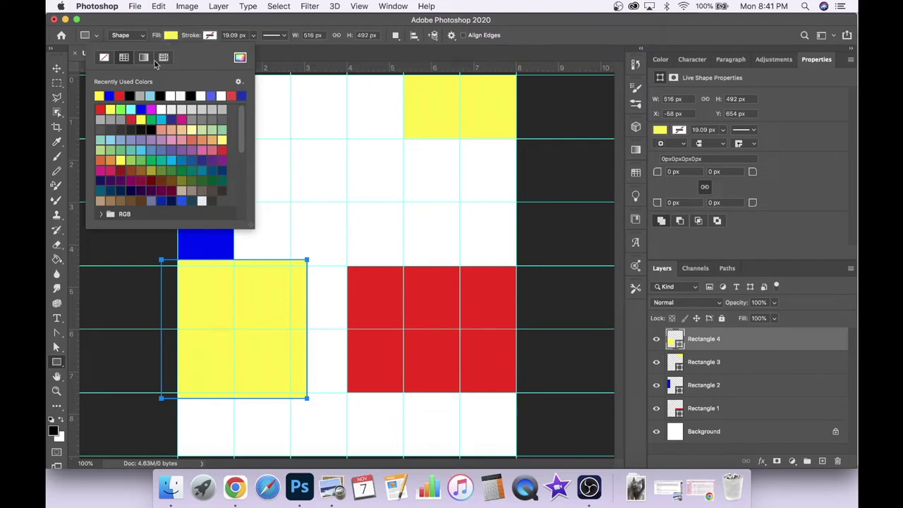
click(119, 94)
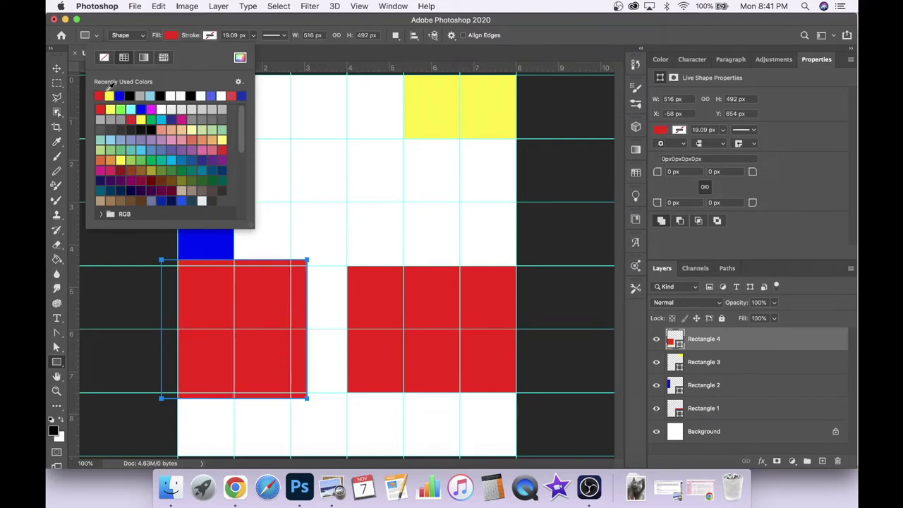
click(56, 68)
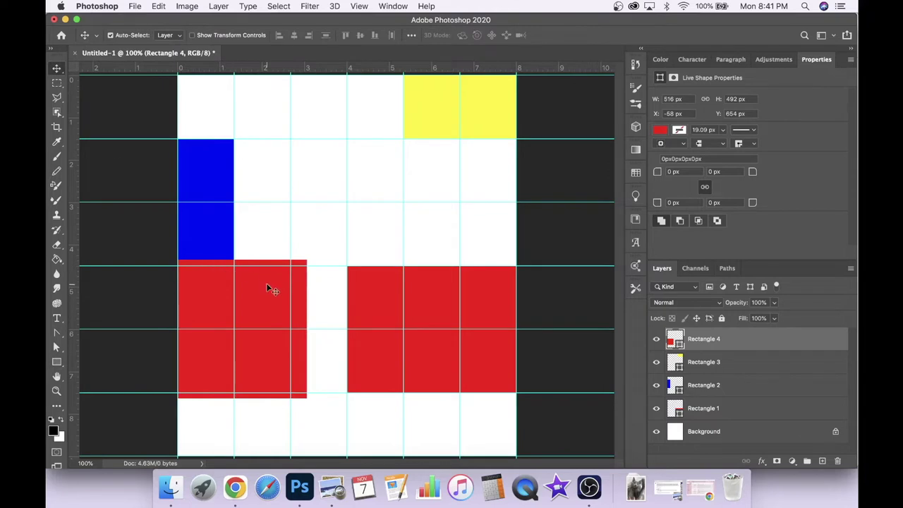
drag(266, 286, 281, 360)
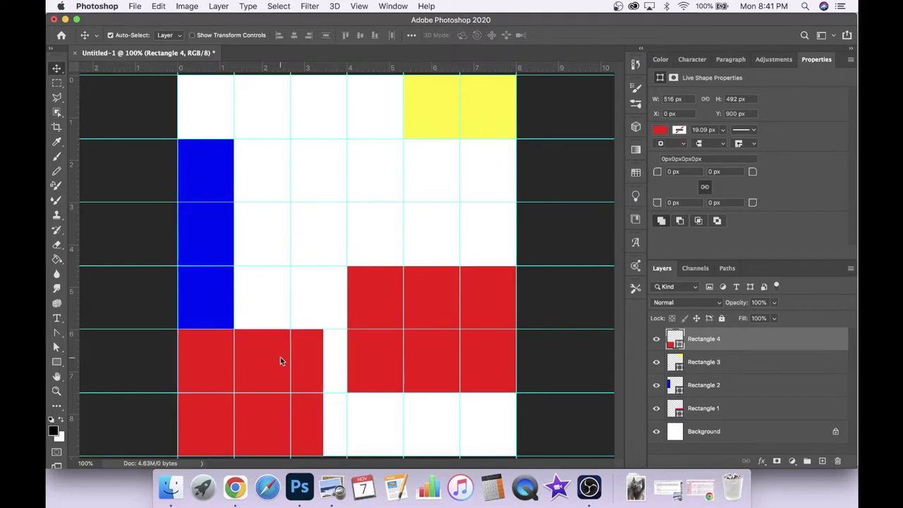
Transform the red rectangle to 400 × 450 px, two columns by two rows at the canvas bottom.
key(super+minus)
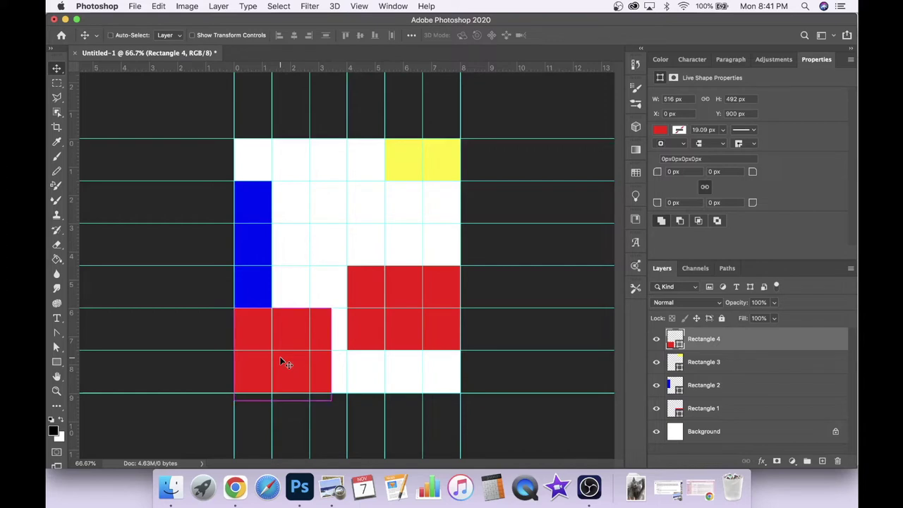
key(super+t)
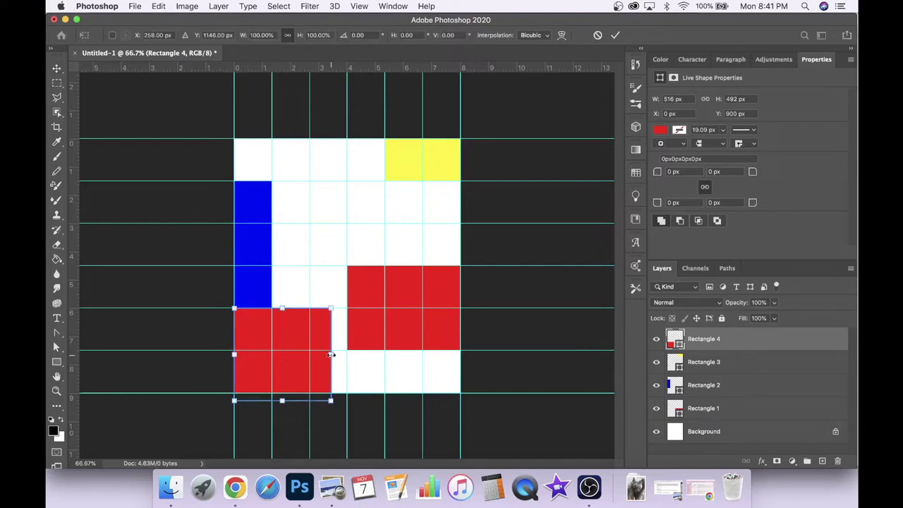
drag(331, 354, 309, 354)
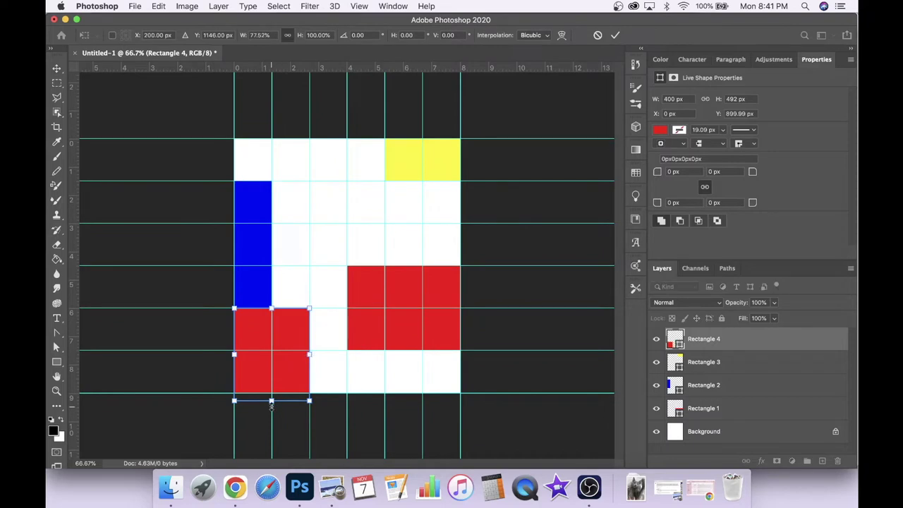
drag(272, 406, 271, 394)
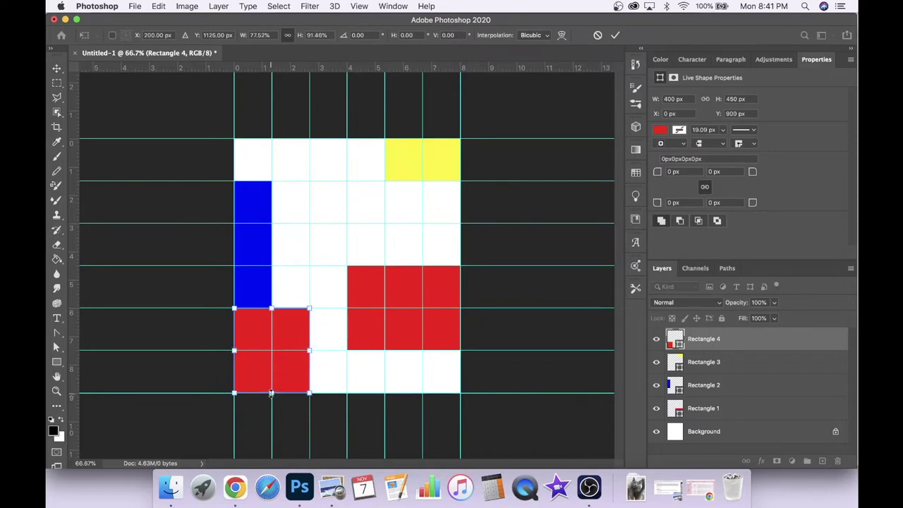
click(56, 71)
key(super+plus)
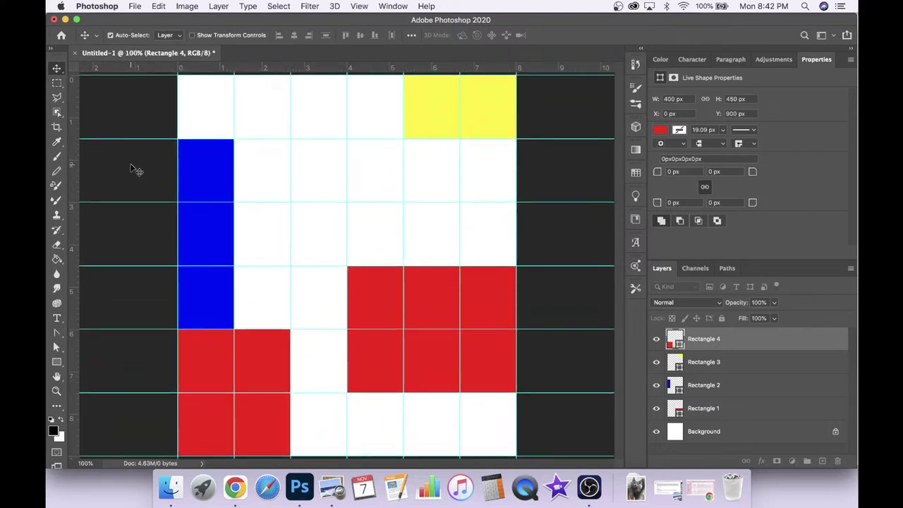
Draw a new rectangle, fill it yellow, and move it beside the blue bar.
click(57, 363)
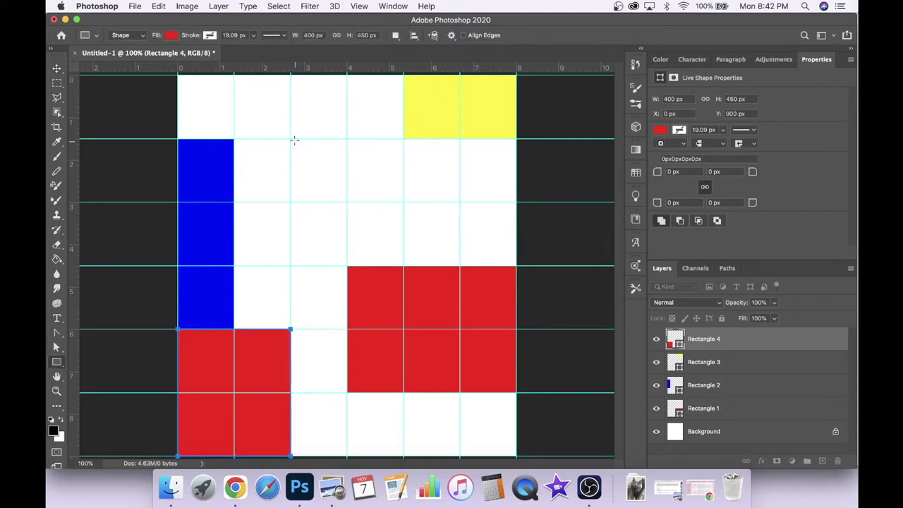
drag(294, 139, 326, 179)
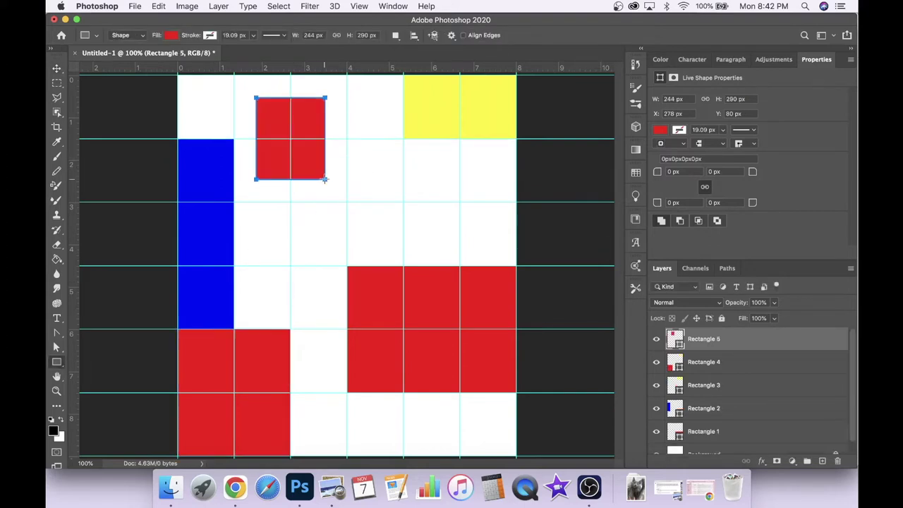
click(170, 36)
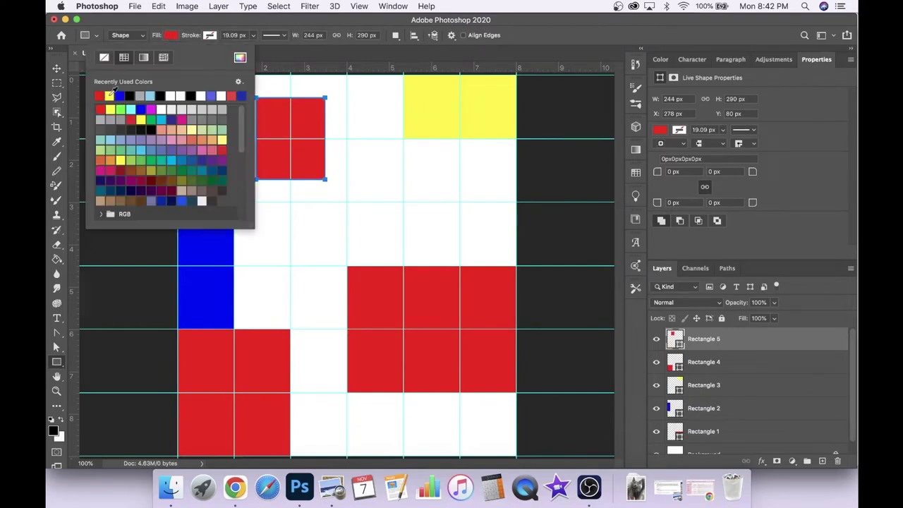
click(110, 95)
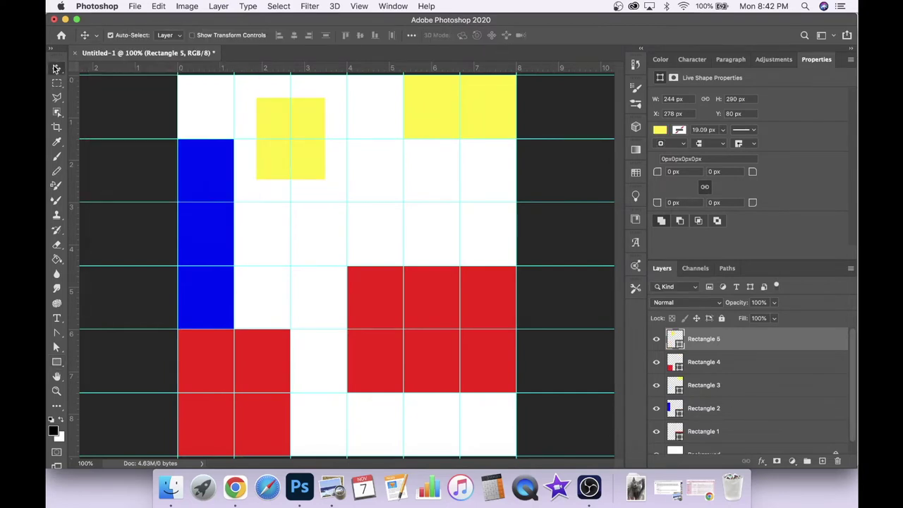
drag(309, 173, 282, 264)
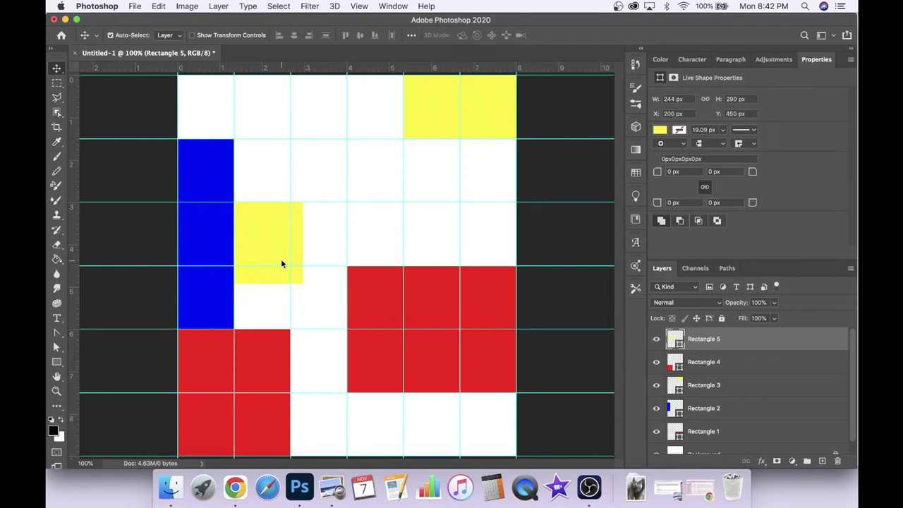
Resize the yellow rectangle onto the guides as a 400 × 450 px two-by-two block.
key(super+t)
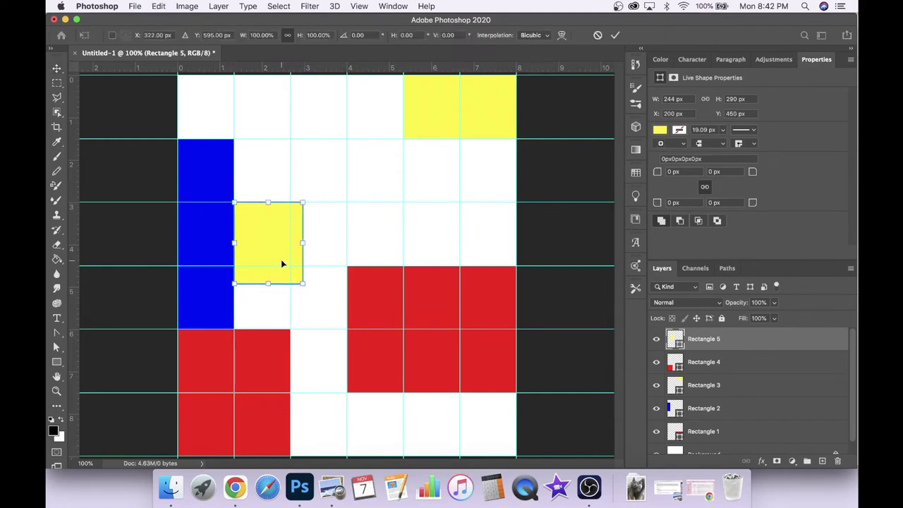
drag(302, 242, 346, 243)
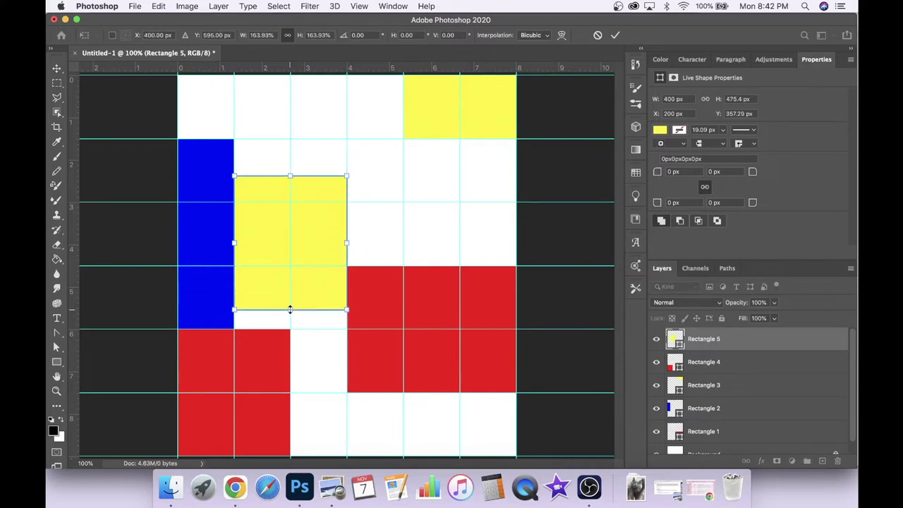
drag(290, 309, 290, 265)
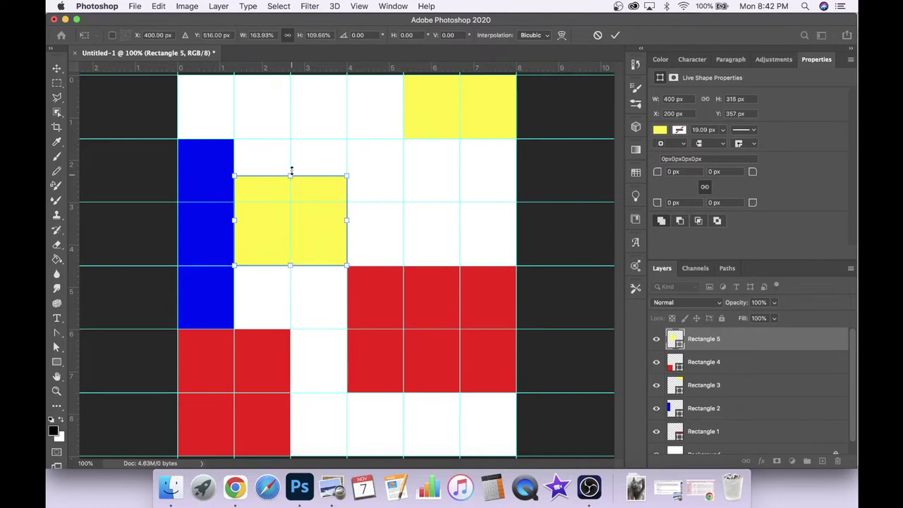
drag(291, 172, 291, 138)
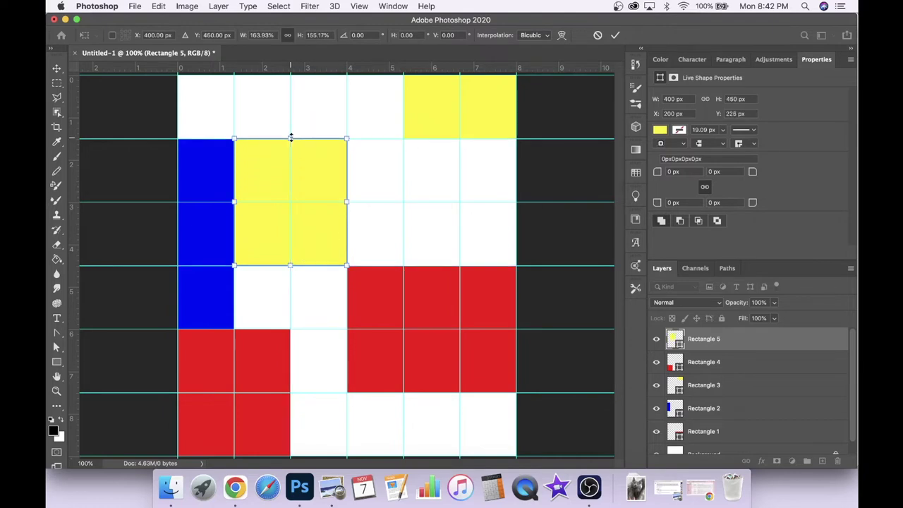
click(56, 71)
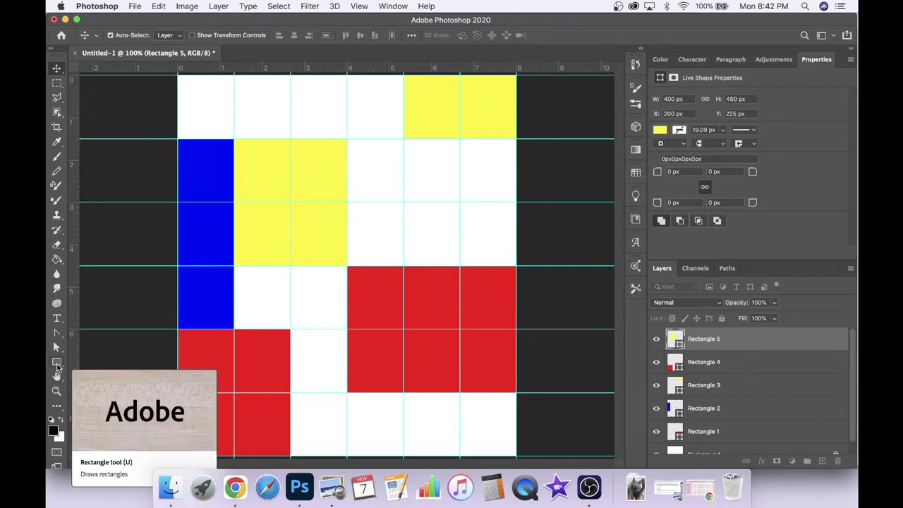
Draw a blue rectangle in the third row and stretch it to 600 × 224 px, ending at the canvas edge.
click(57, 363)
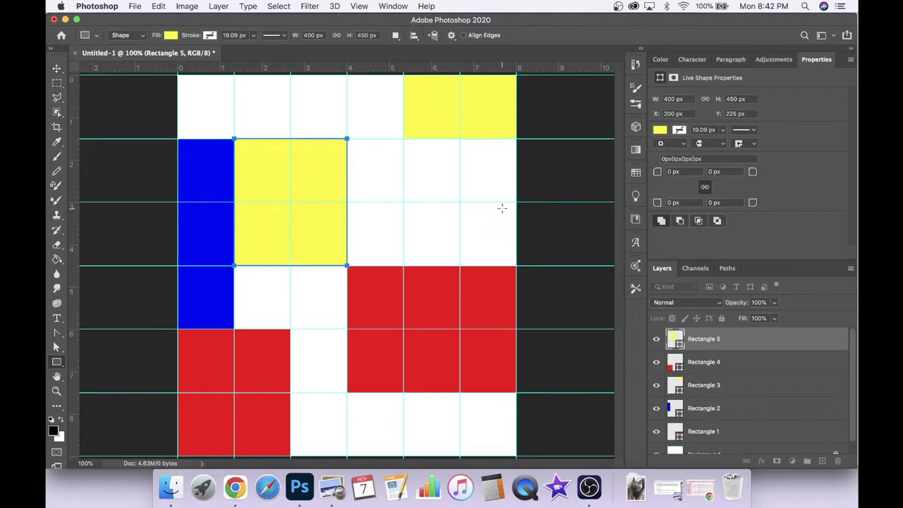
drag(511, 204, 397, 234)
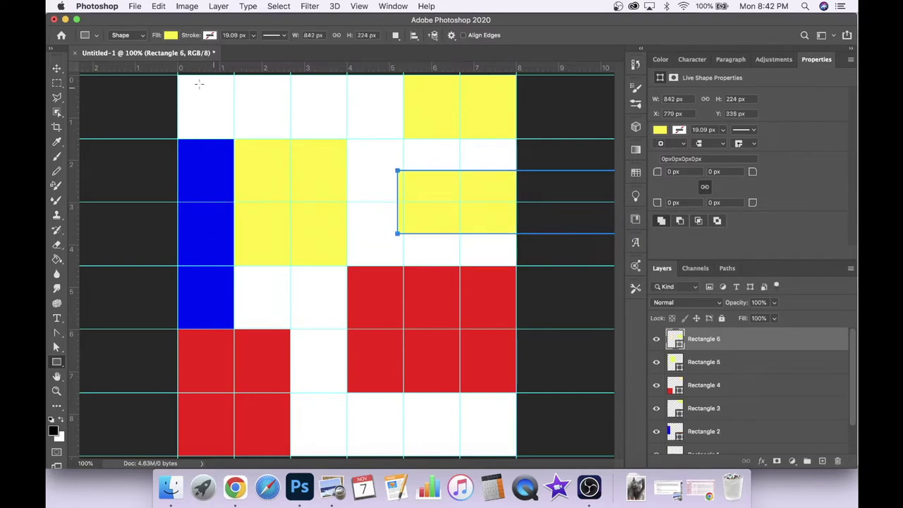
click(170, 36)
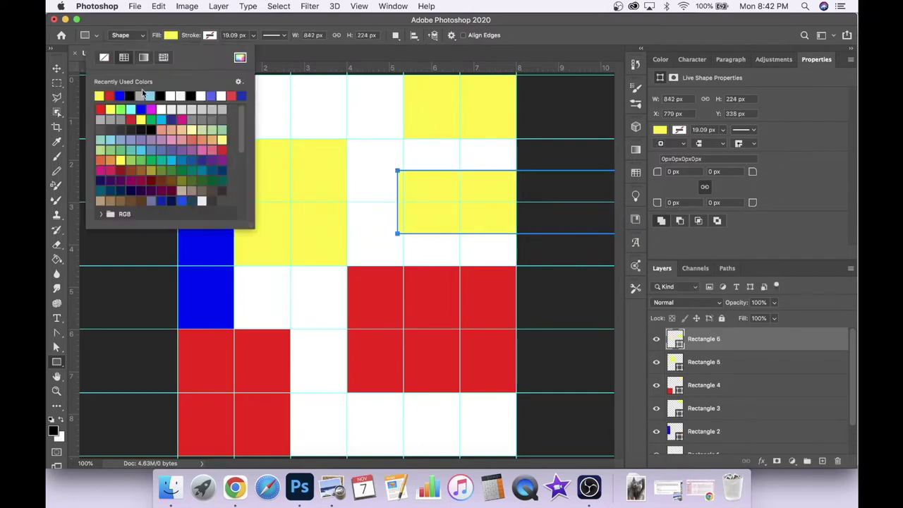
click(119, 95)
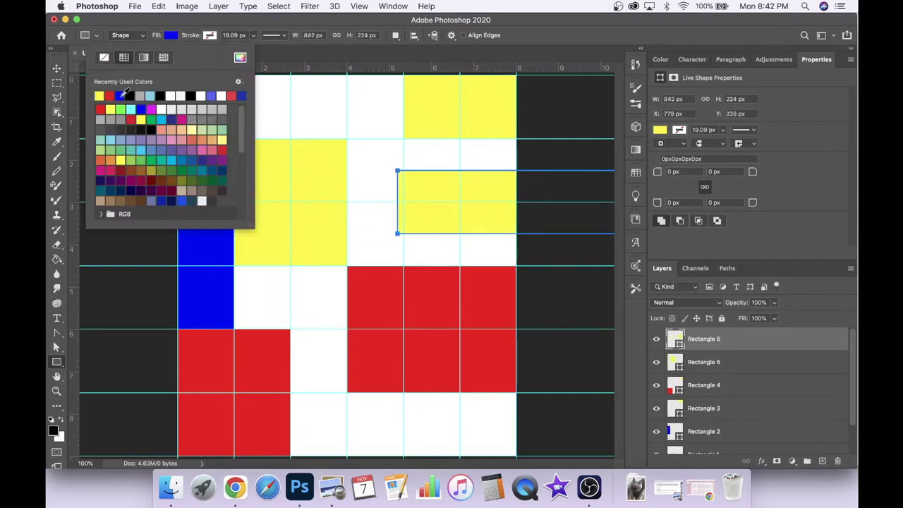
click(57, 68)
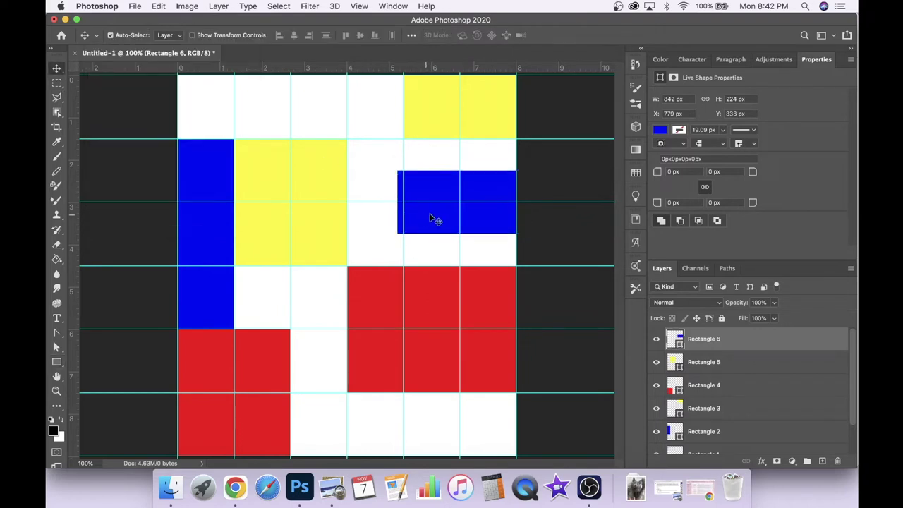
drag(434, 219, 385, 251)
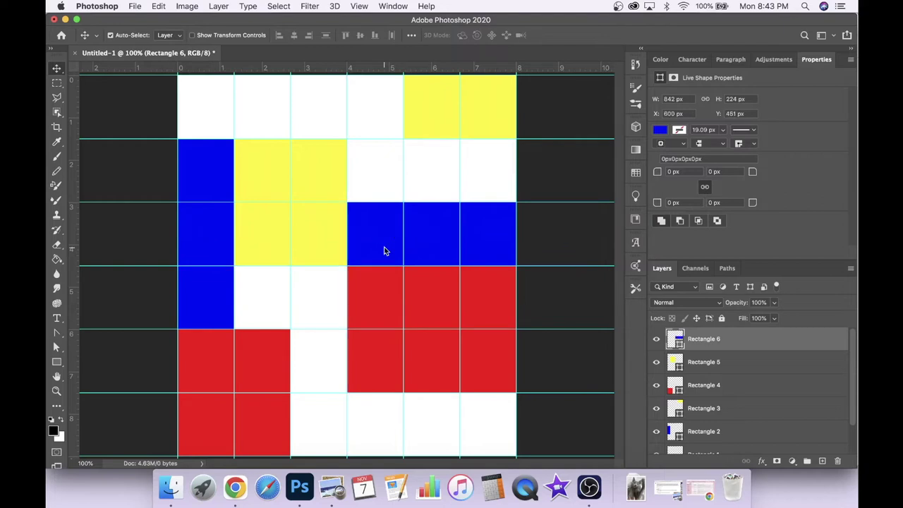
key(super+t)
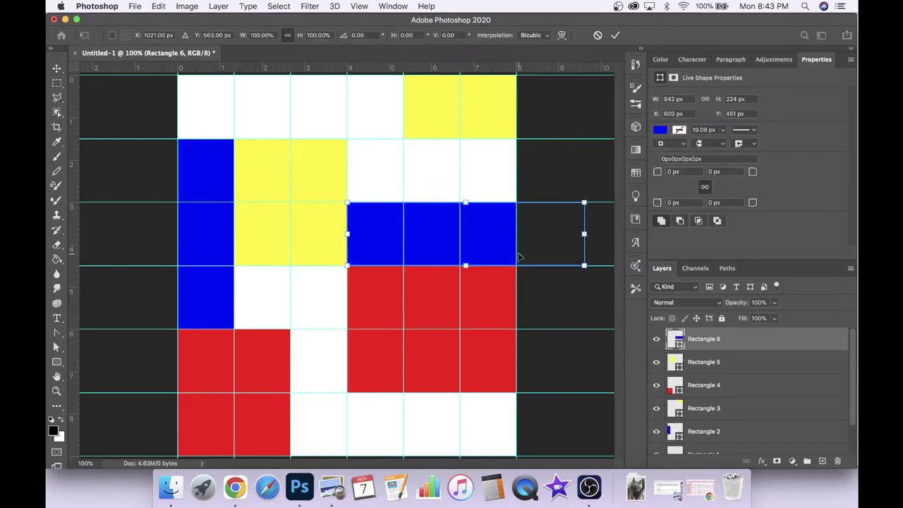
drag(584, 237, 518, 236)
key(Return)
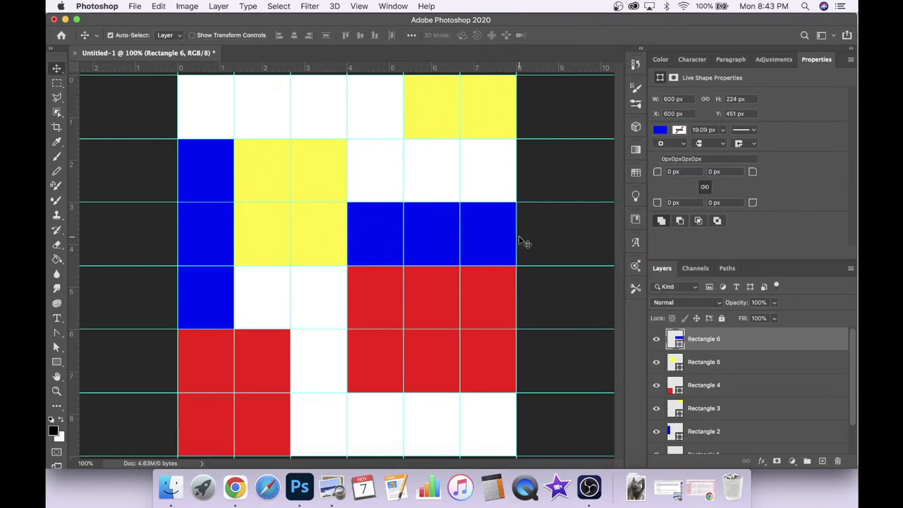
Draw a blue rectangle, move it to the bottom row, and resize it to 400 × 225 px between the guides.
click(57, 362)
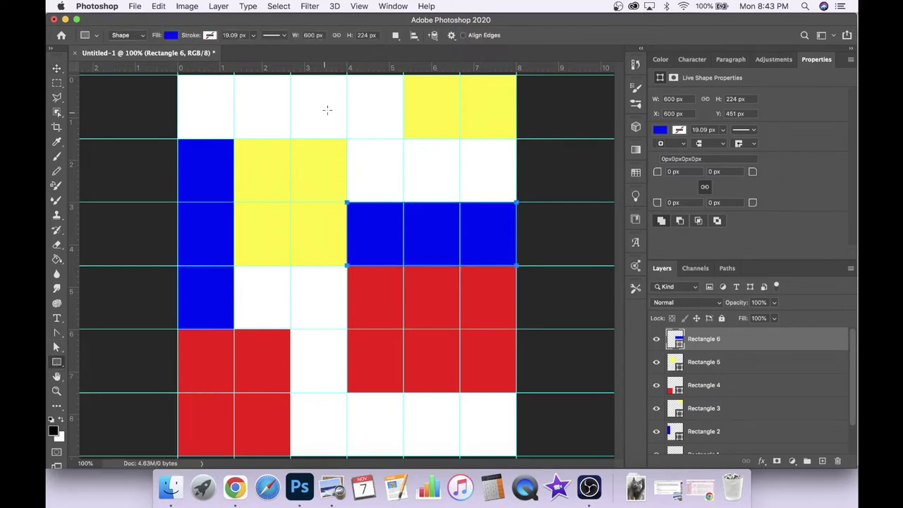
drag(342, 95, 386, 137)
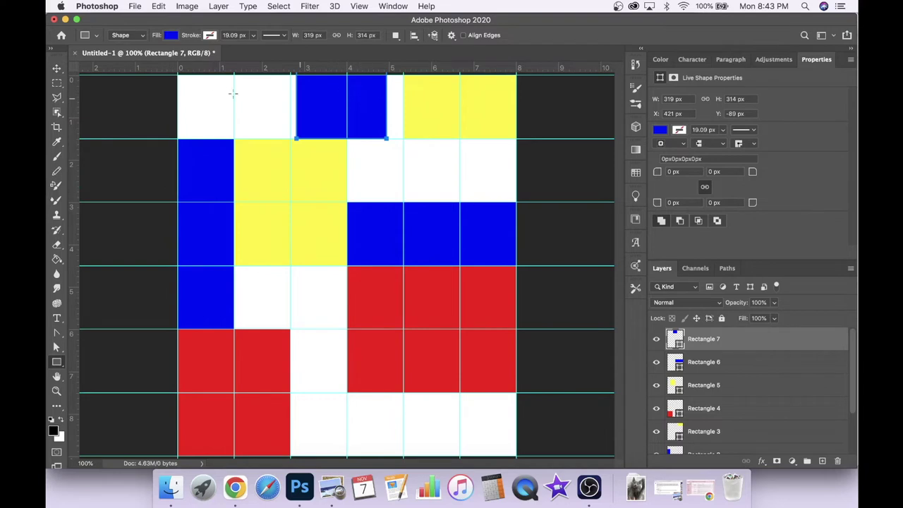
click(57, 68)
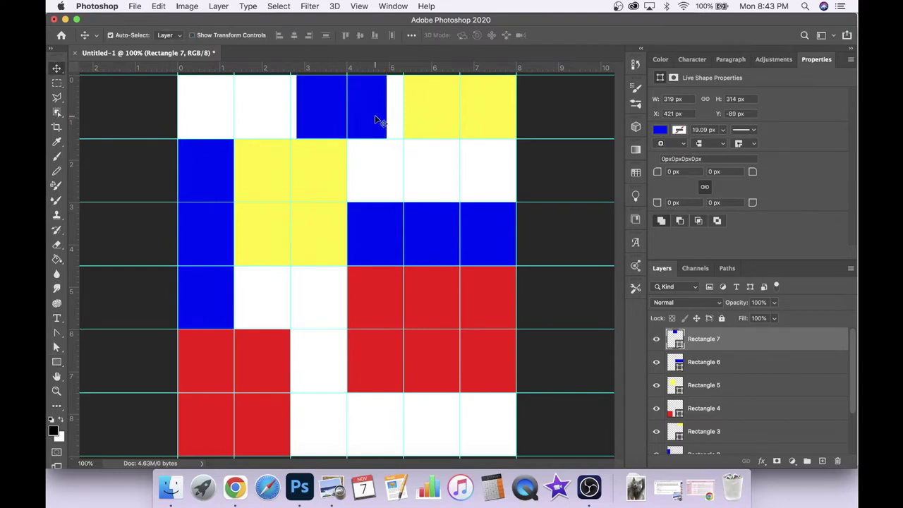
drag(375, 121, 366, 450)
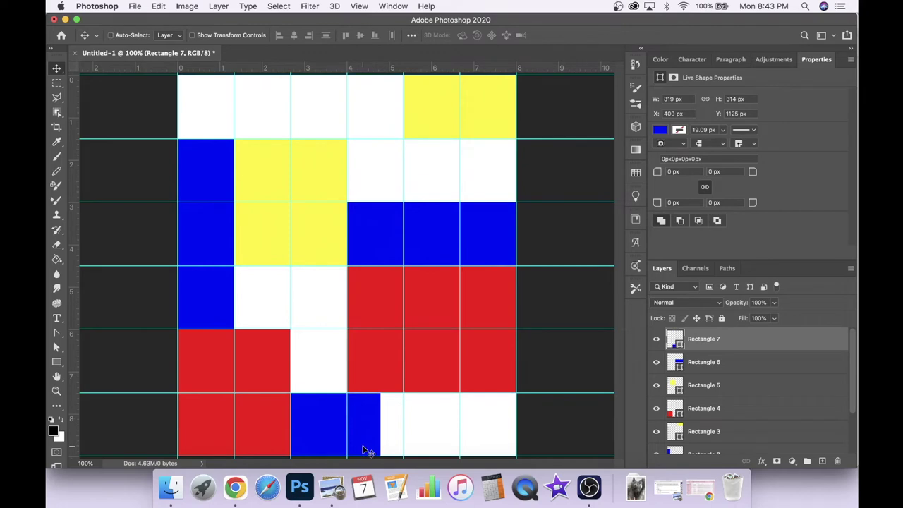
key(super+t)
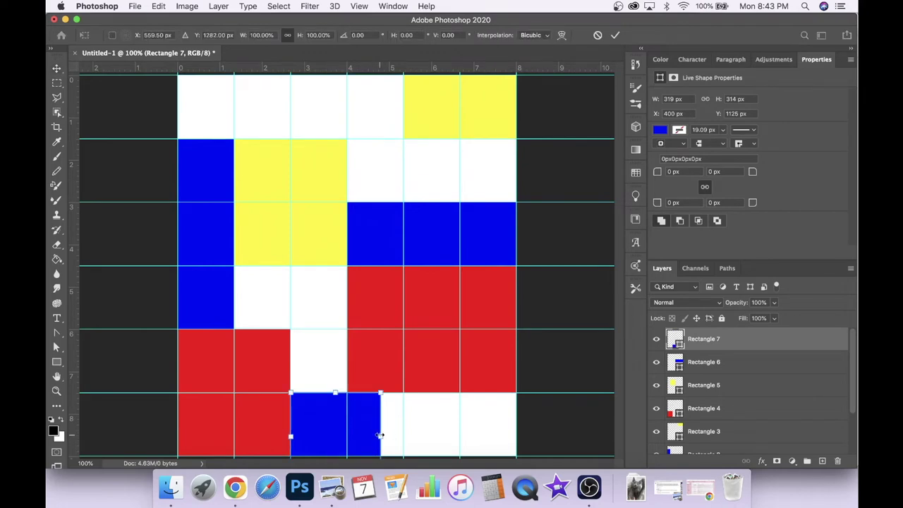
drag(379, 435, 403, 438)
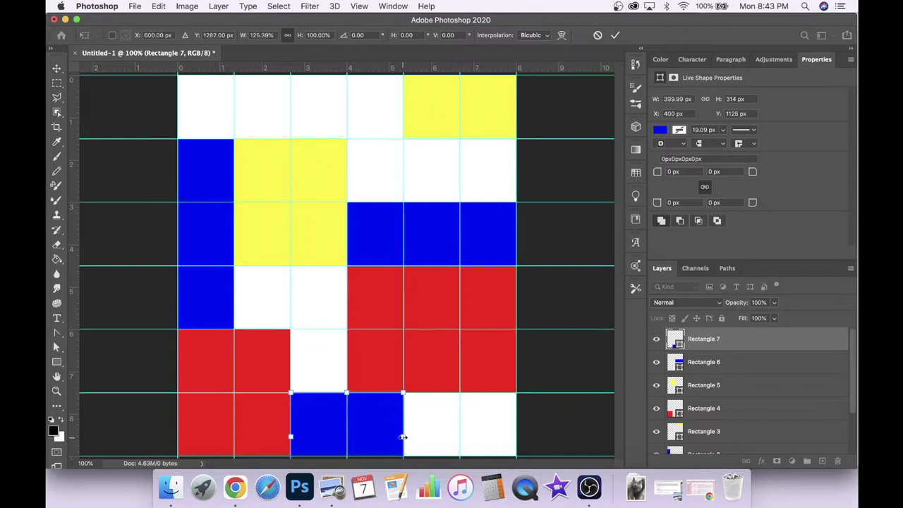
key(super+minus)
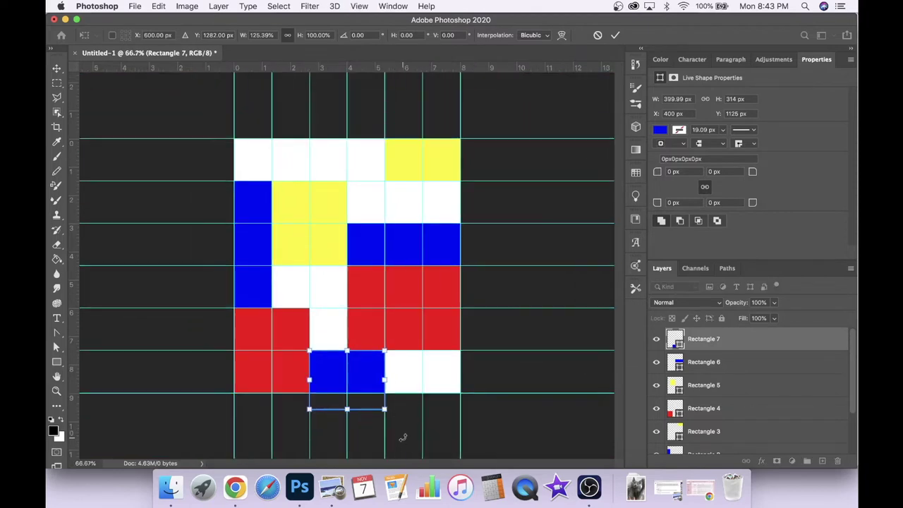
drag(353, 416, 347, 393)
key(Return)
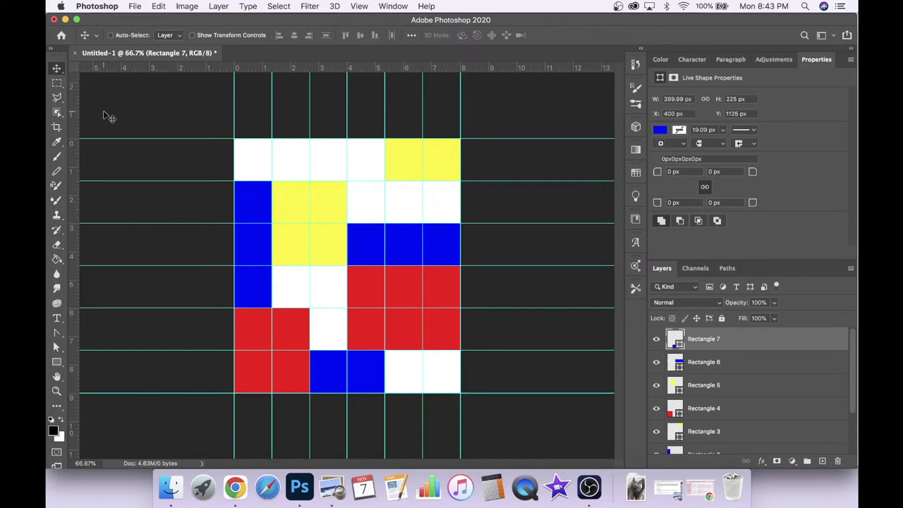
key(super+plus)
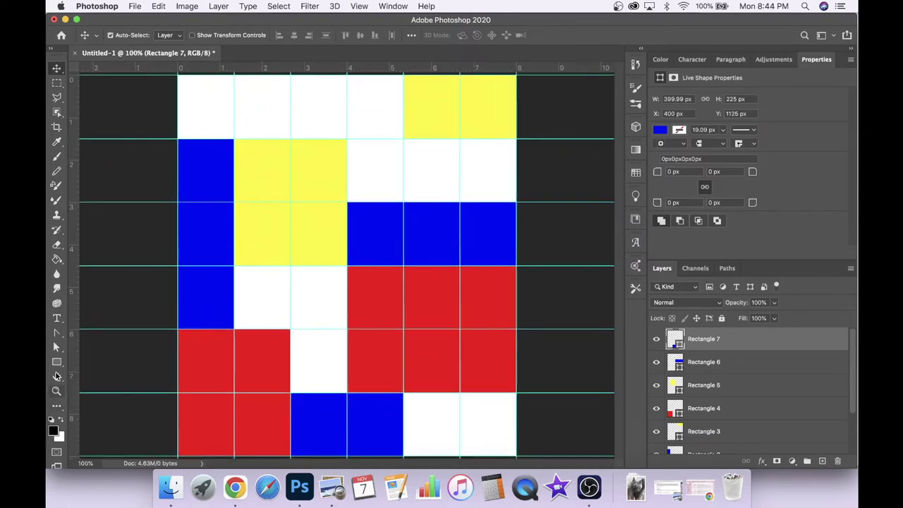
Draw a 40% Black rectangle and fit it to 400 × 225 px over the top-left two cells.
click(56, 362)
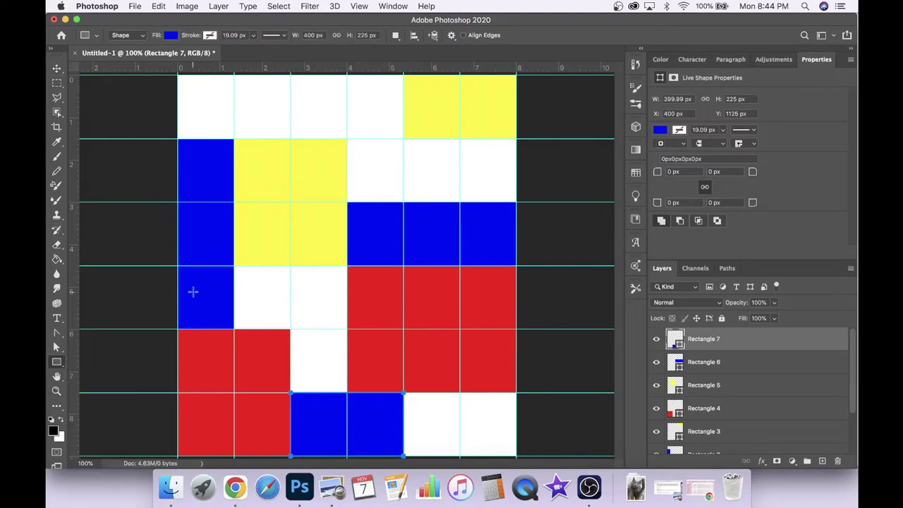
drag(249, 127, 348, 166)
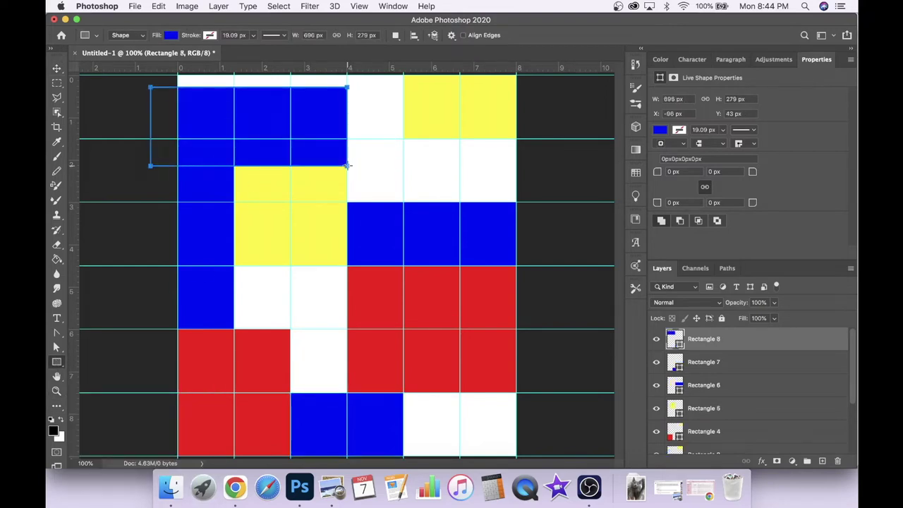
click(170, 35)
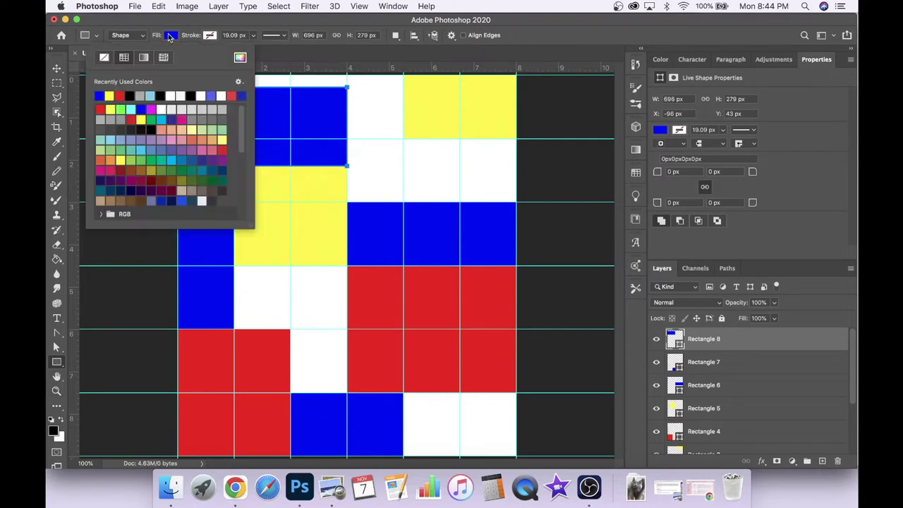
click(142, 95)
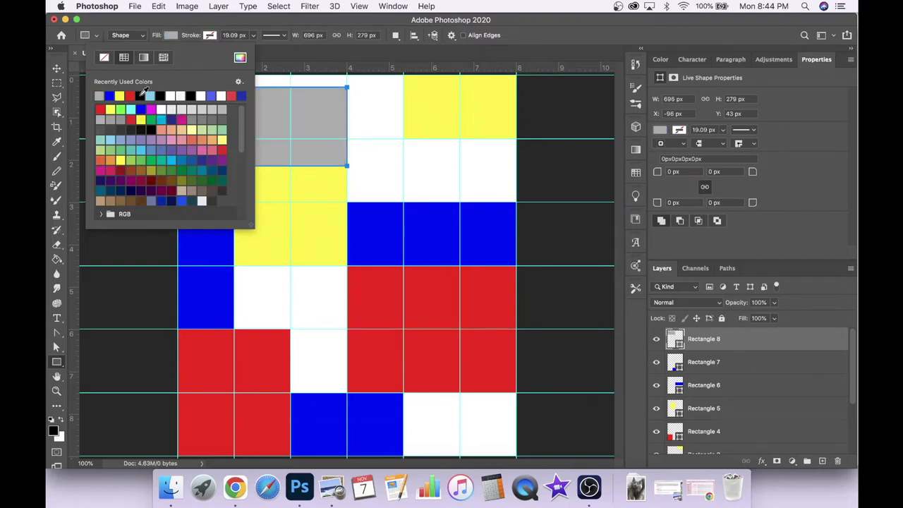
click(56, 69)
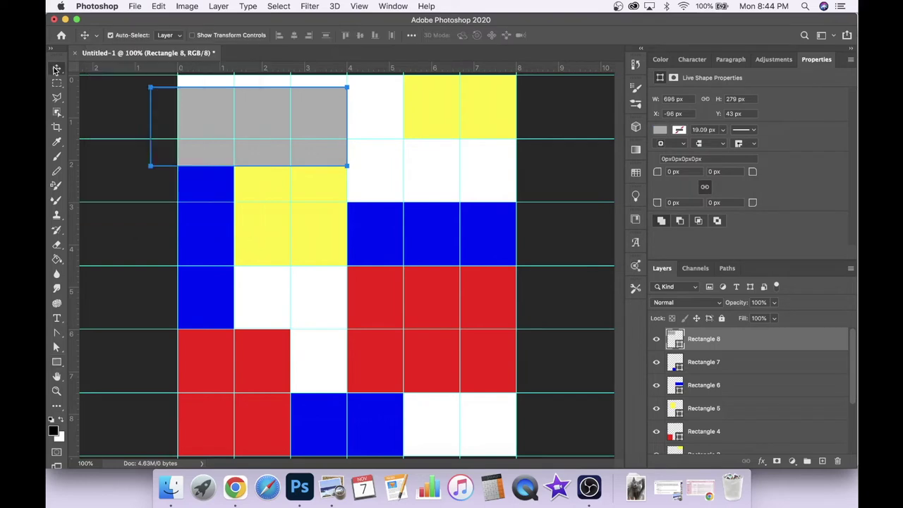
drag(275, 137, 276, 121)
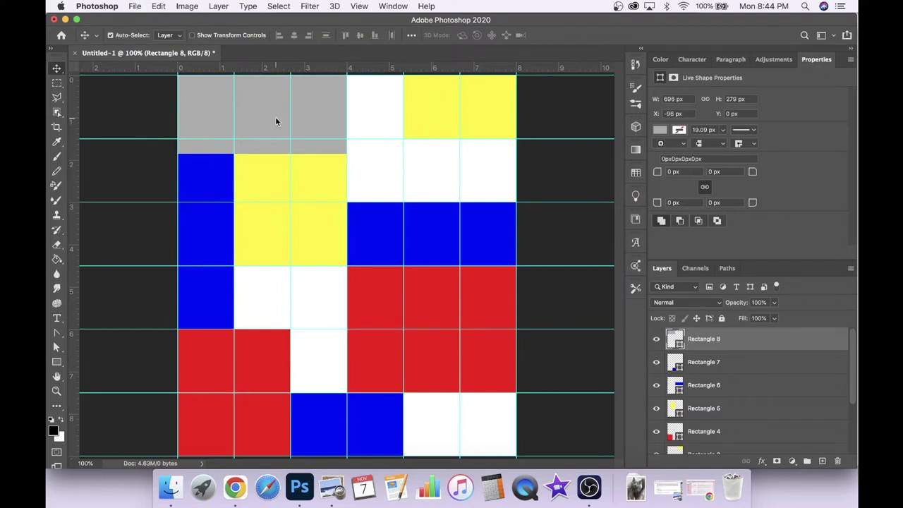
key(super+t)
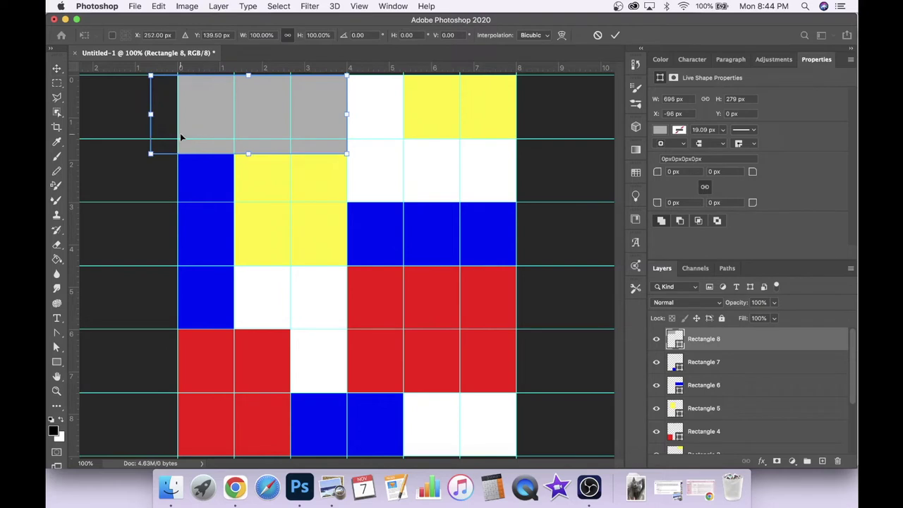
drag(150, 114, 177, 113)
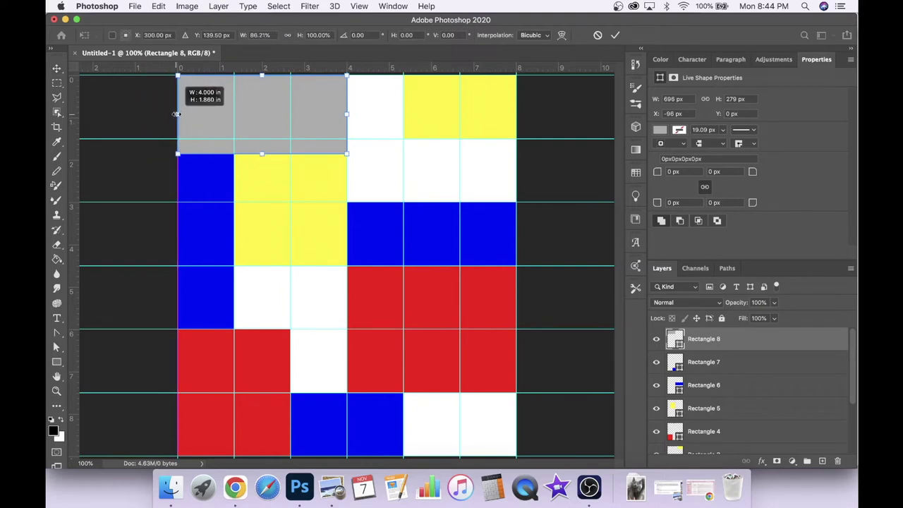
drag(262, 154, 262, 139)
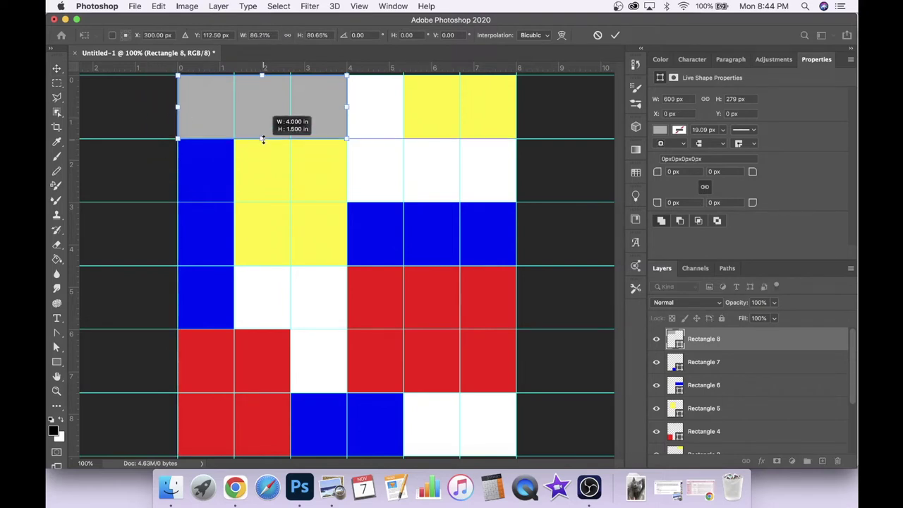
drag(347, 107, 291, 114)
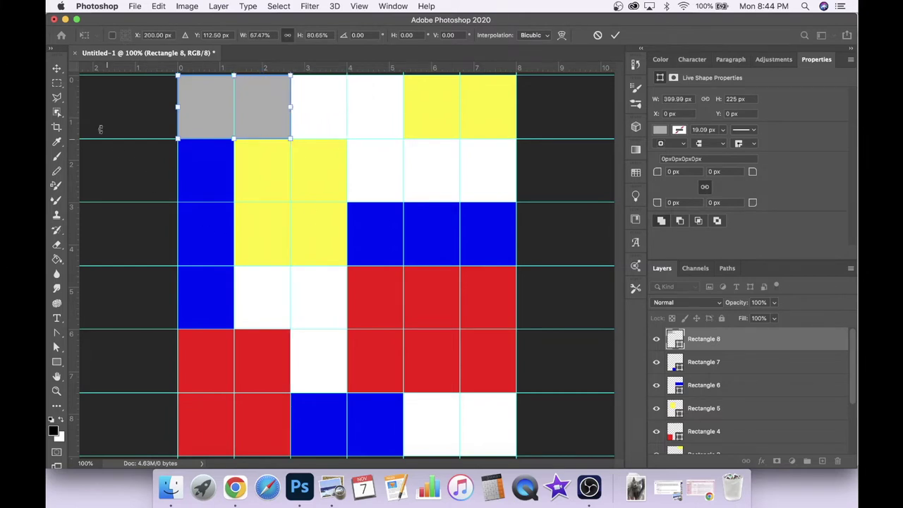
click(57, 69)
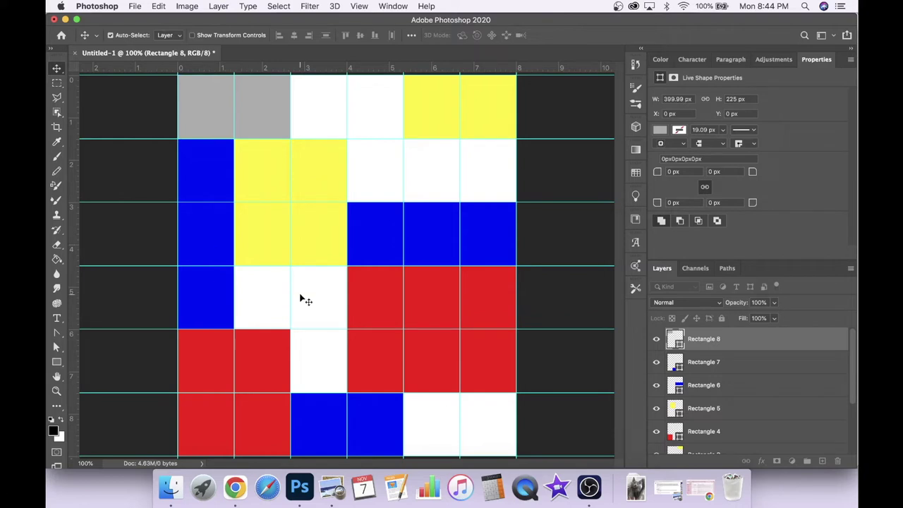
Draw a red rectangle and fit it to 200 × 450 px in the fourth column's top two rows.
click(56, 362)
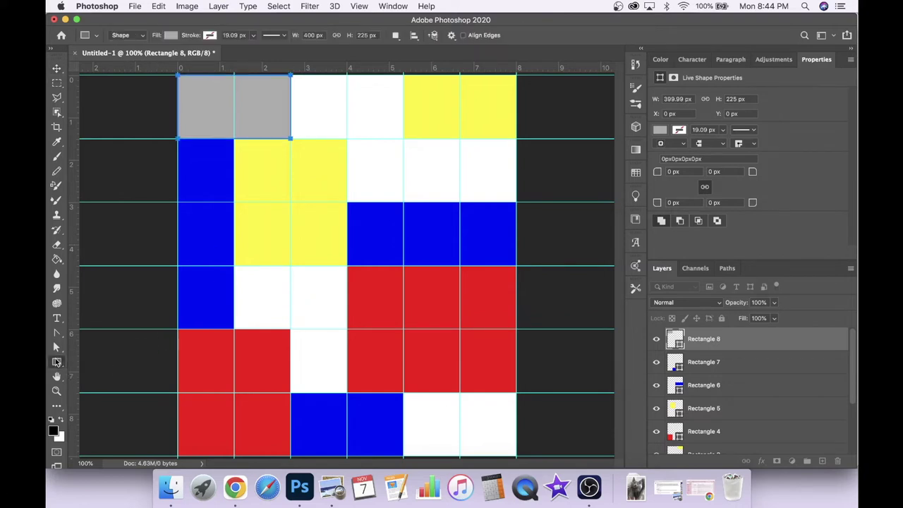
drag(373, 249, 348, 180)
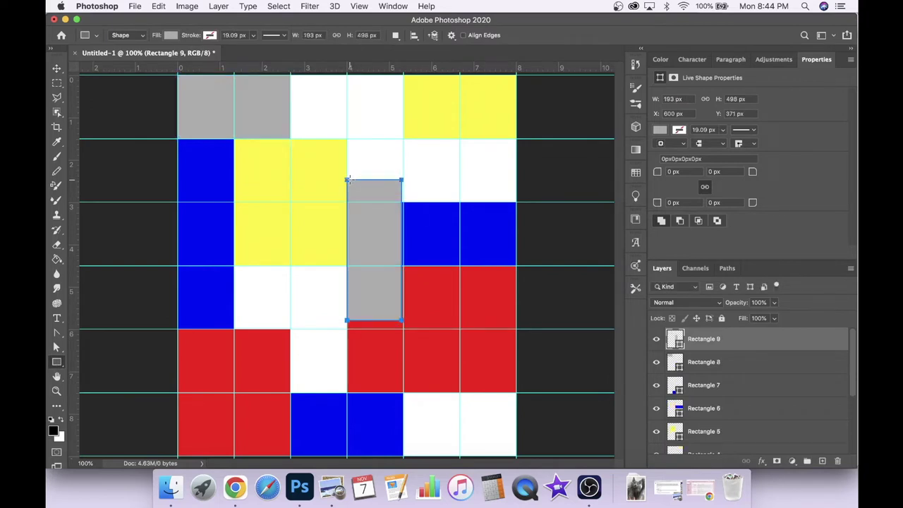
click(84, 35)
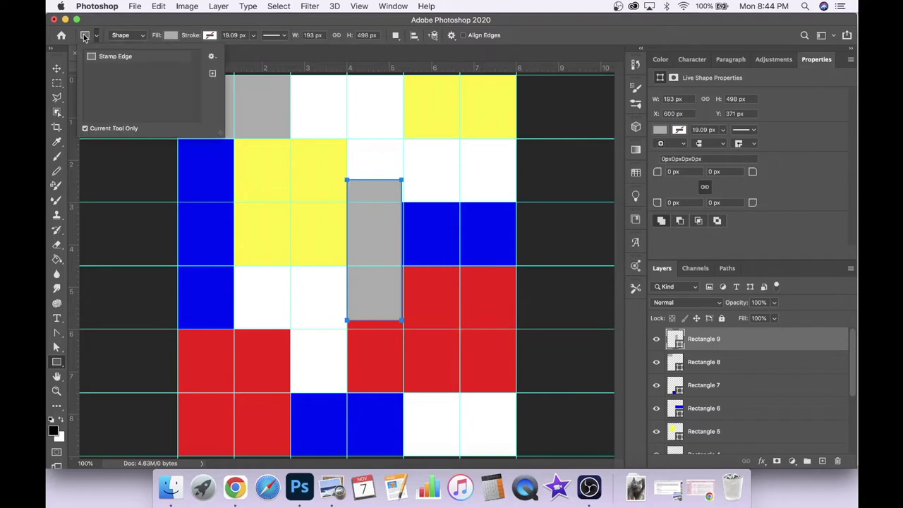
click(171, 35)
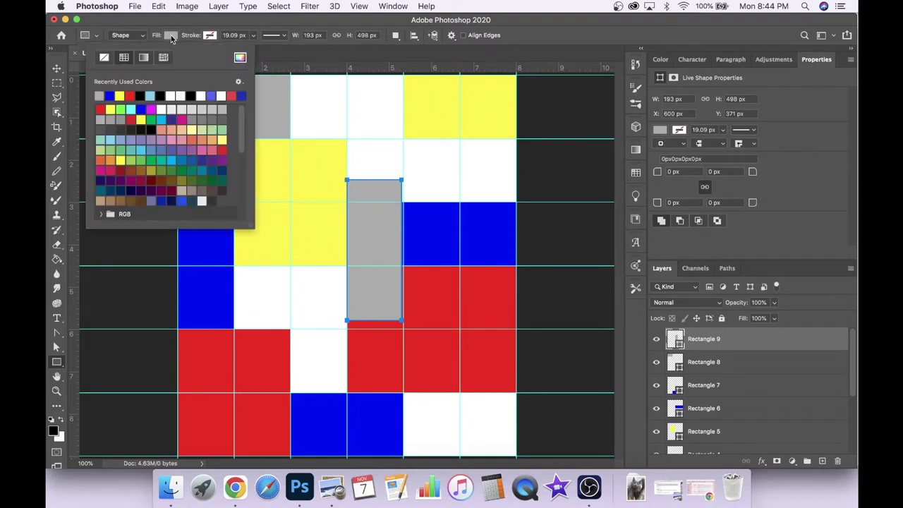
click(137, 94)
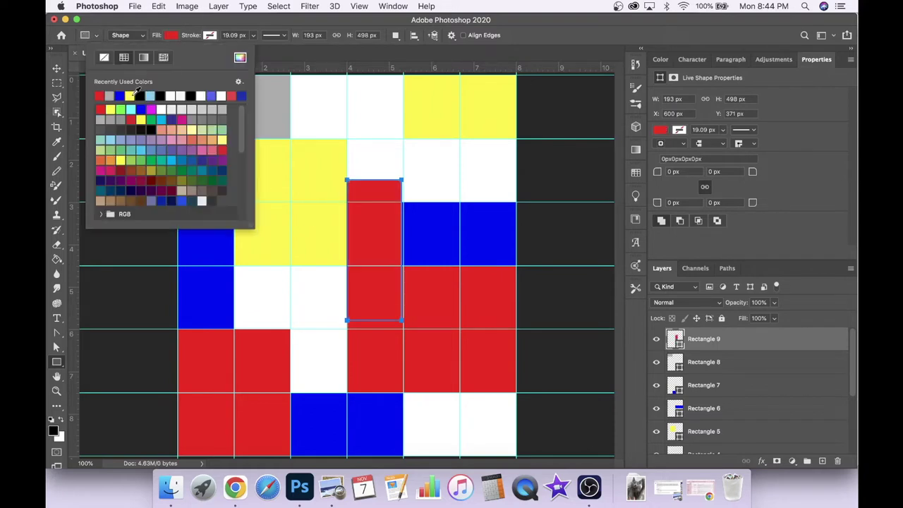
click(57, 68)
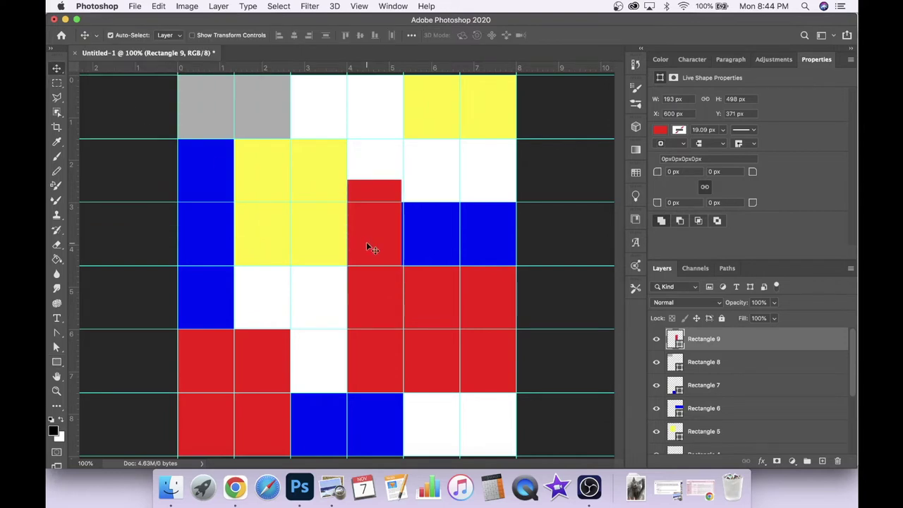
drag(366, 242, 345, 146)
key(super+t)
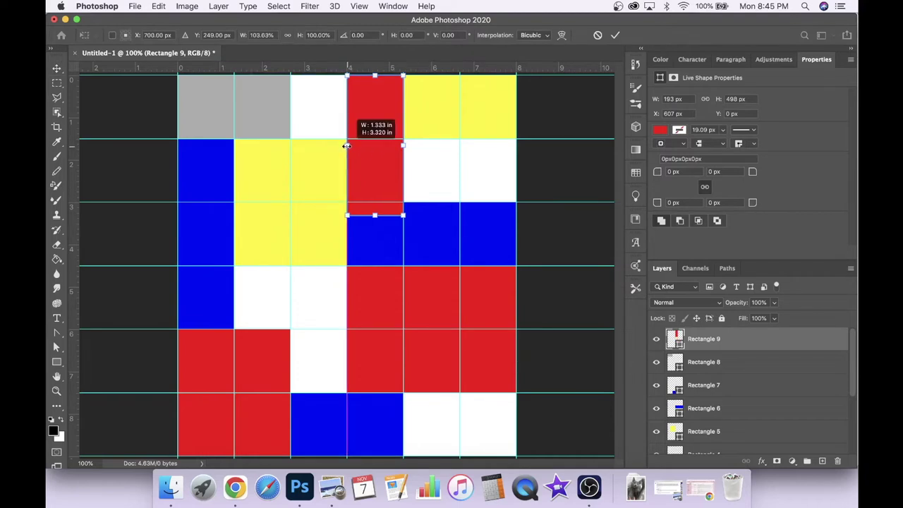
drag(374, 214, 375, 202)
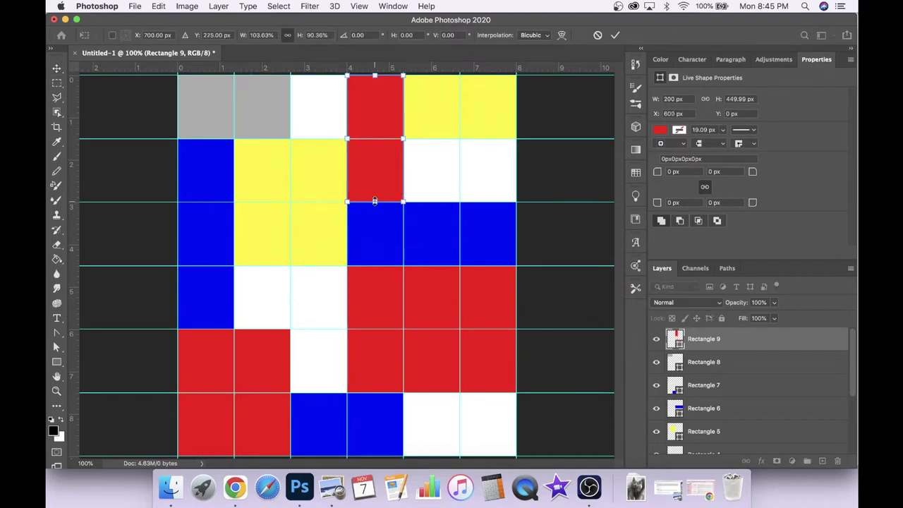
click(57, 68)
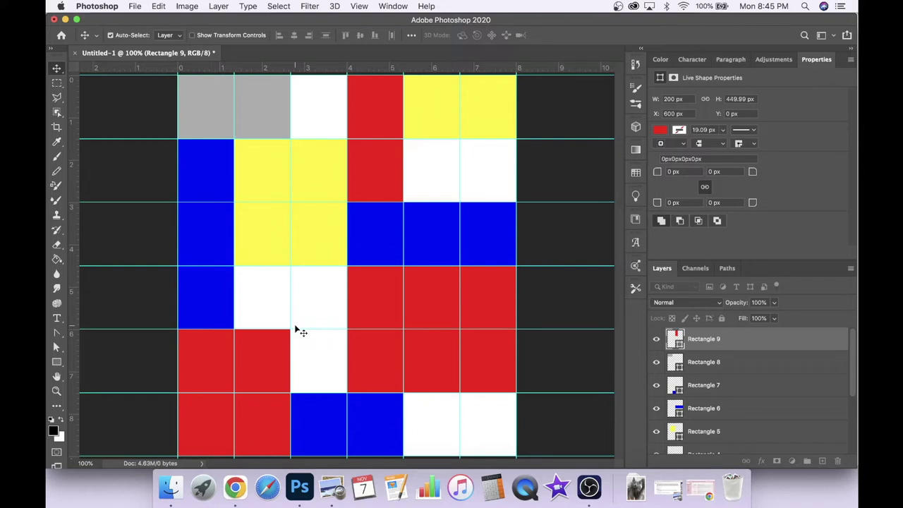
key(super+minus)
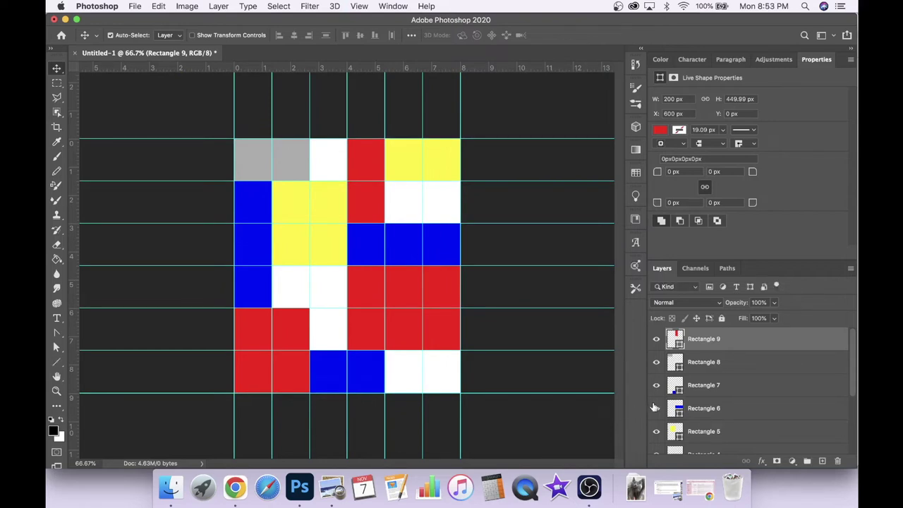
On a new layer, draw a black 10 px line, 1300 px long, along the guide between rows four and five.
click(822, 461)
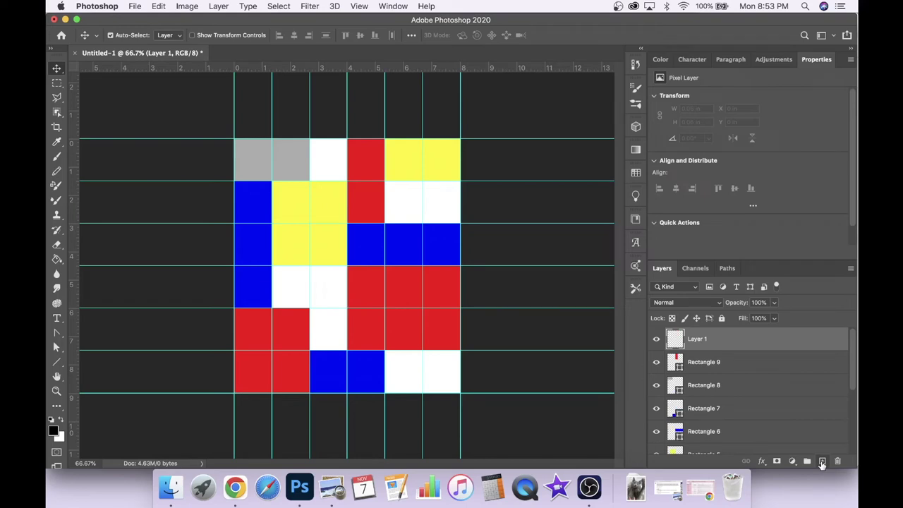
click(58, 363)
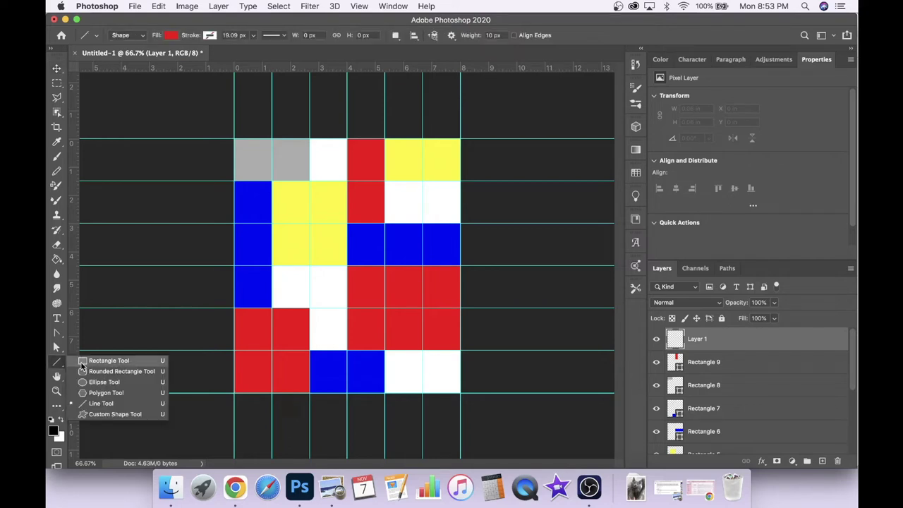
click(99, 403)
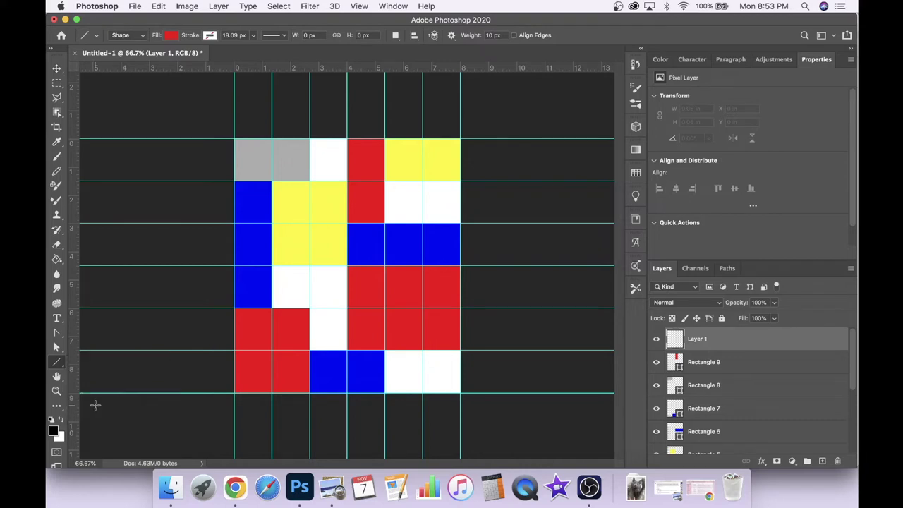
click(170, 39)
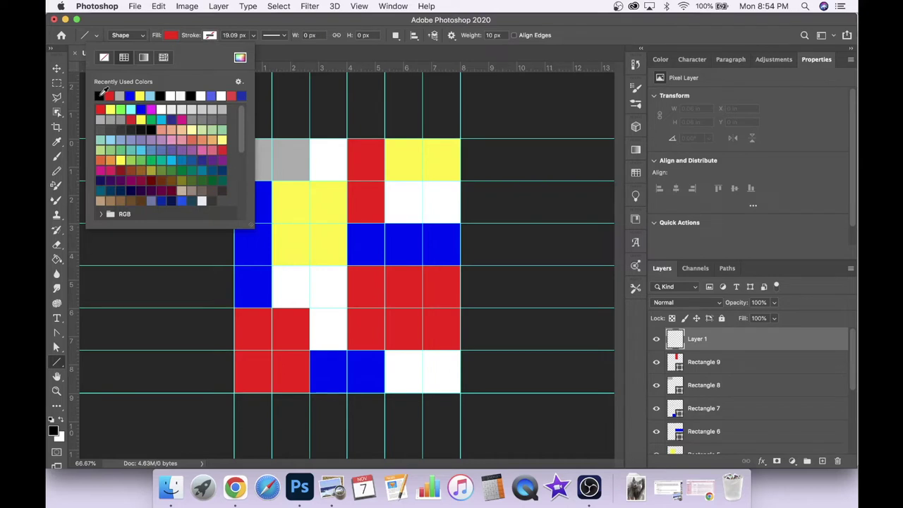
click(101, 95)
click(209, 37)
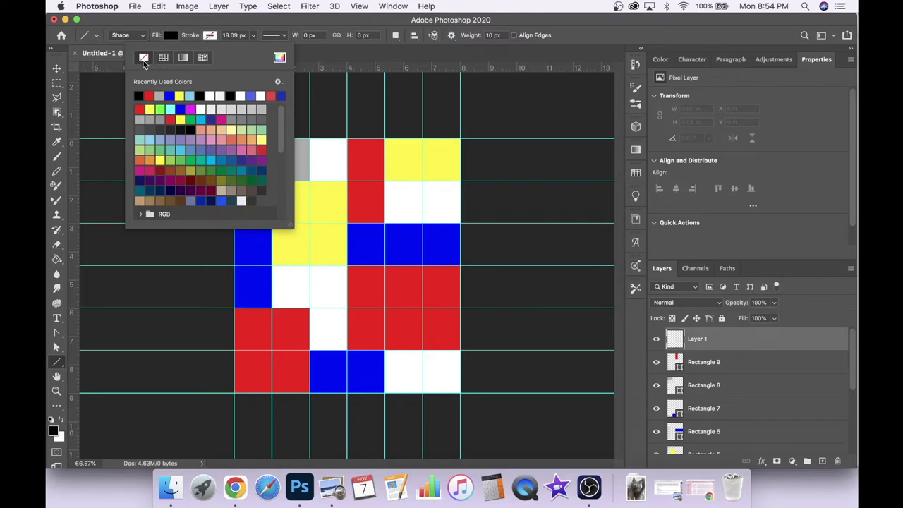
click(248, 22)
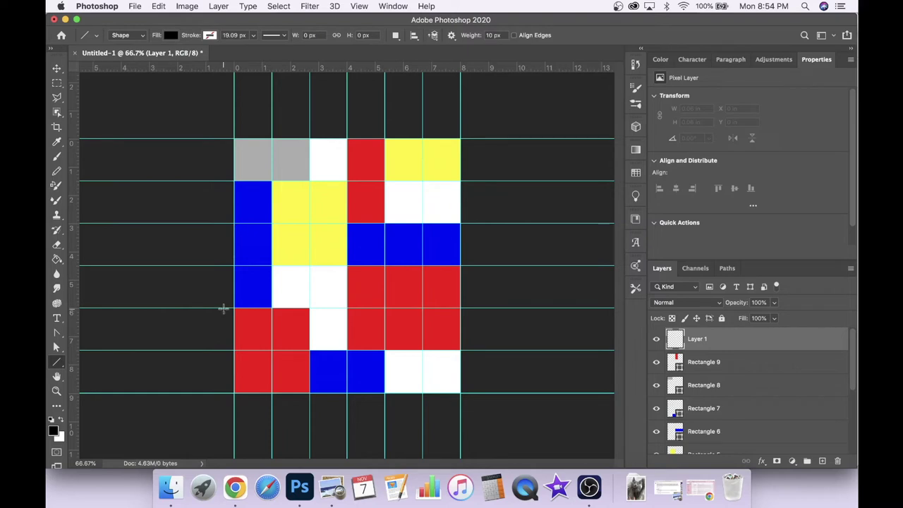
drag(223, 308, 466, 308)
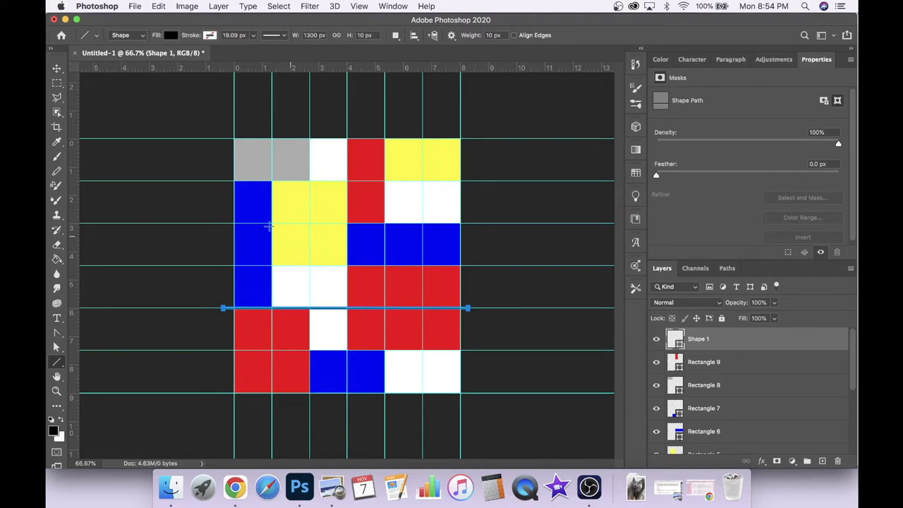
click(57, 68)
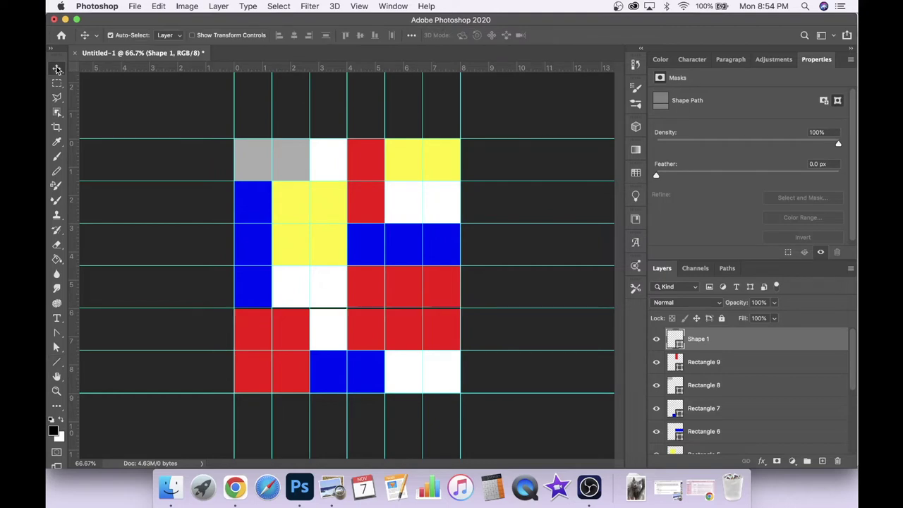
Clear all canvas guides through the View menu.
click(360, 5)
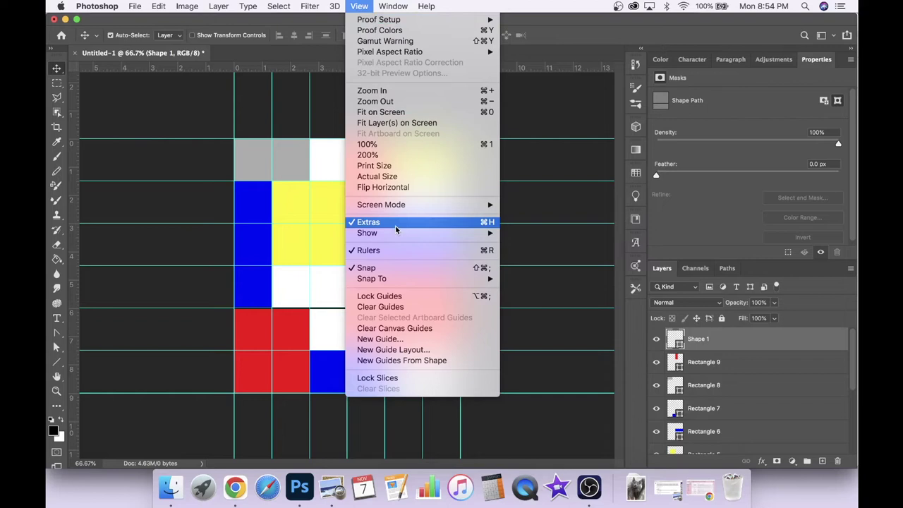
click(402, 332)
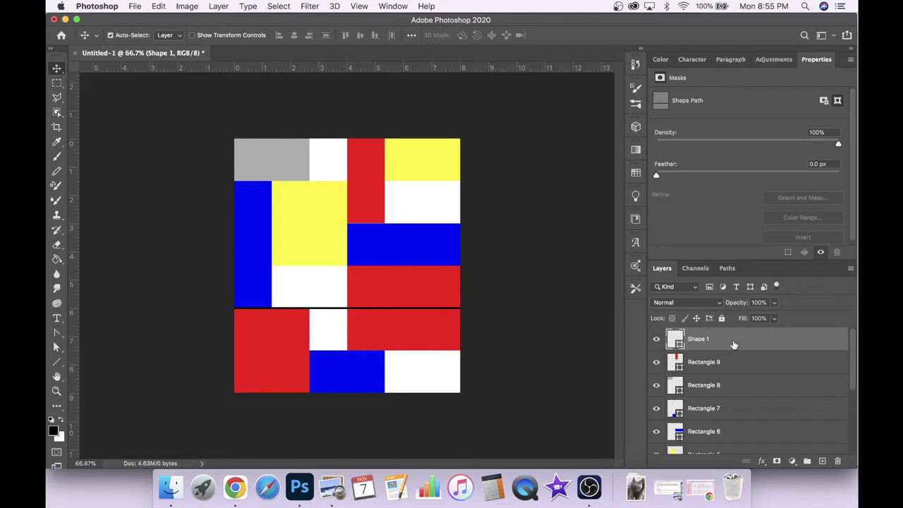
key(a)
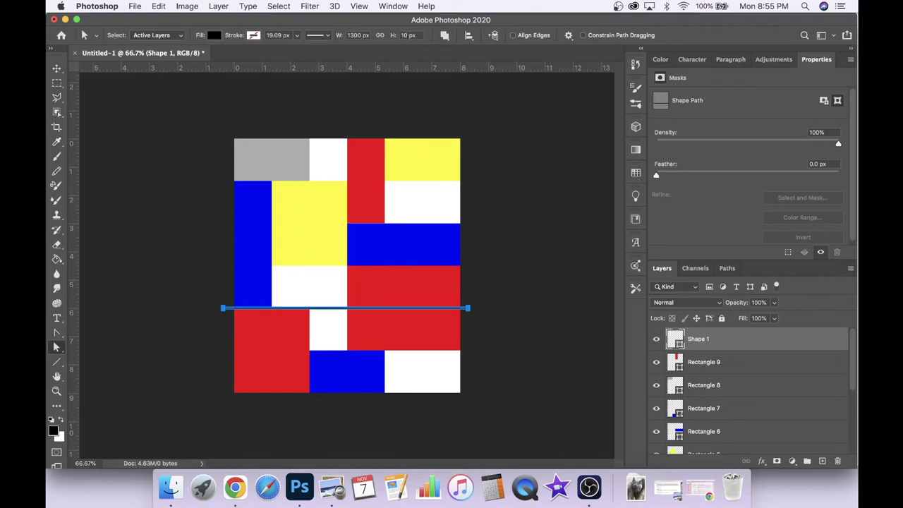
Set the black line's height to 15 px, then increase it to 20 px.
double_click(406, 35)
text(15)
key(Return)
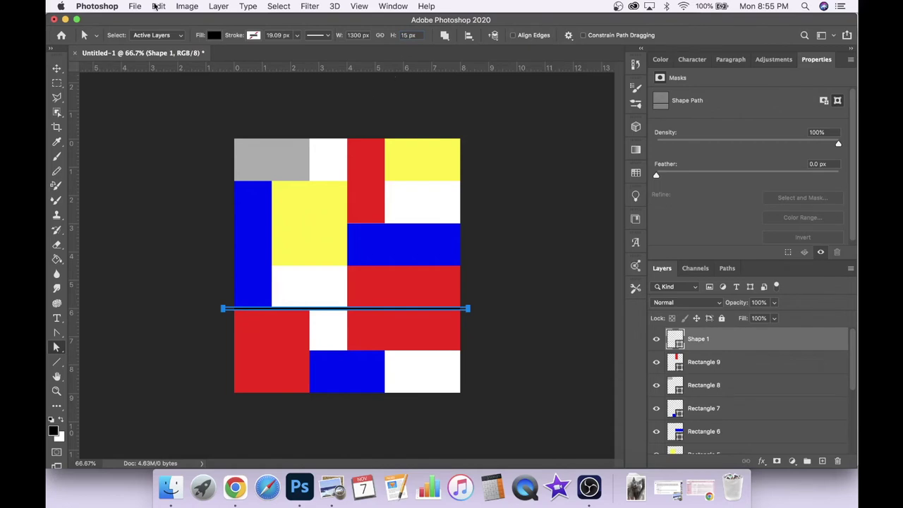
click(57, 69)
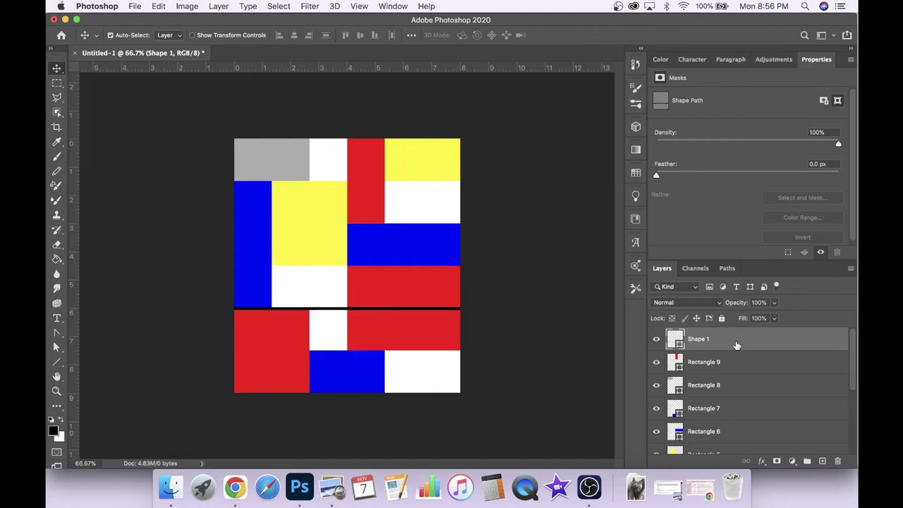
key(a)
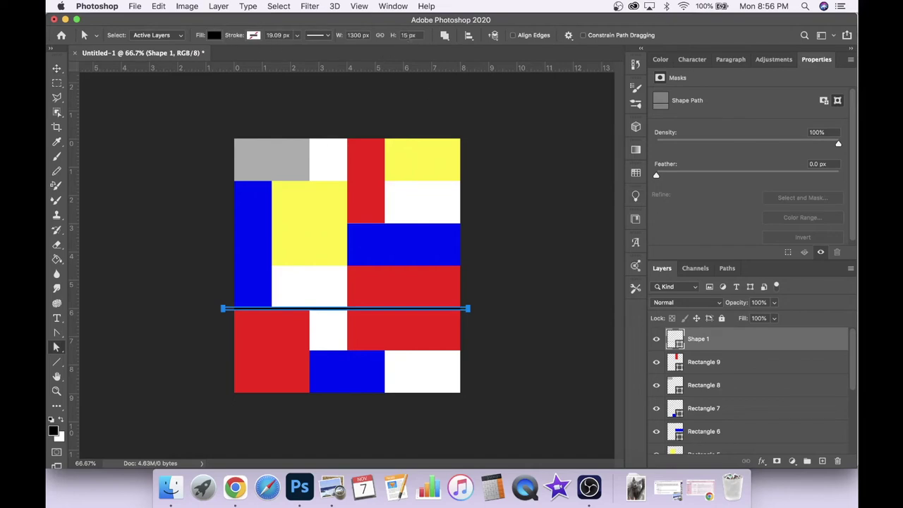
double_click(406, 36)
text(20)
key(Return)
click(60, 70)
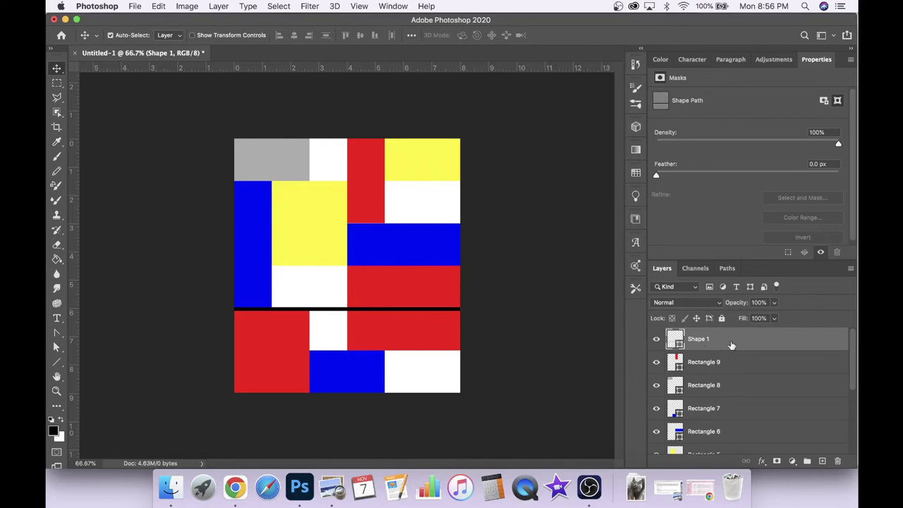
Duplicate the black line and move the copy up to the boundary between the second and third rows.
key(super)
key(super+j)
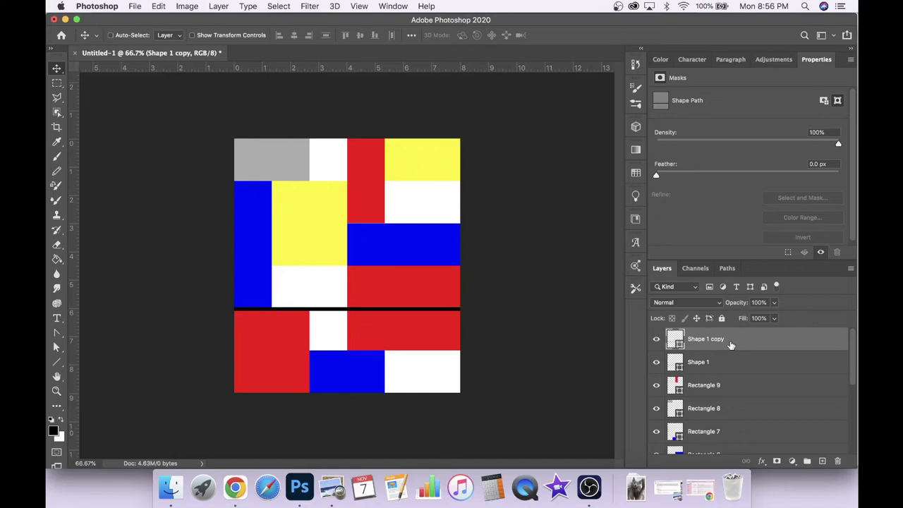
key(super+t)
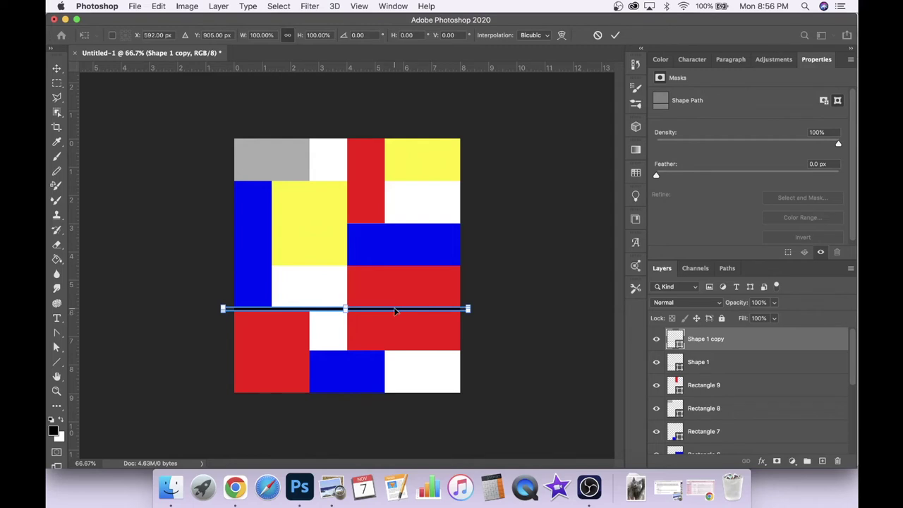
drag(395, 311, 400, 225)
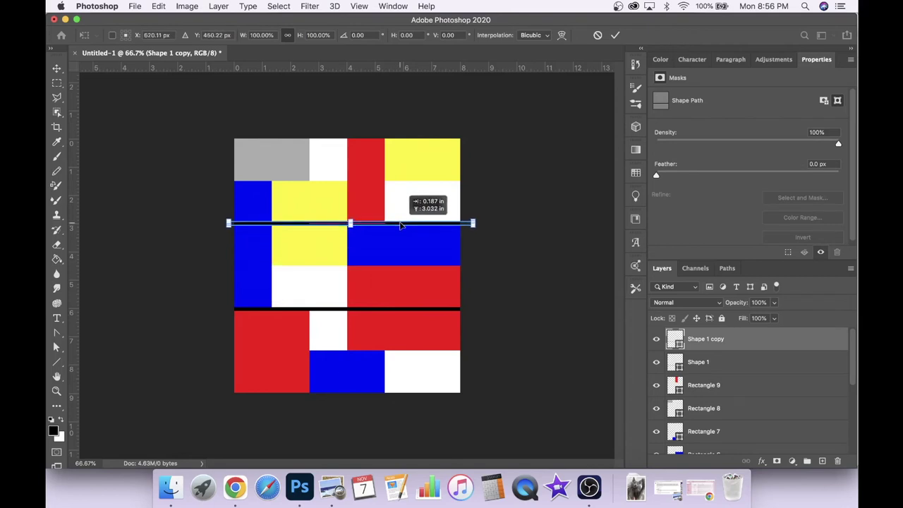
drag(400, 224, 400, 225)
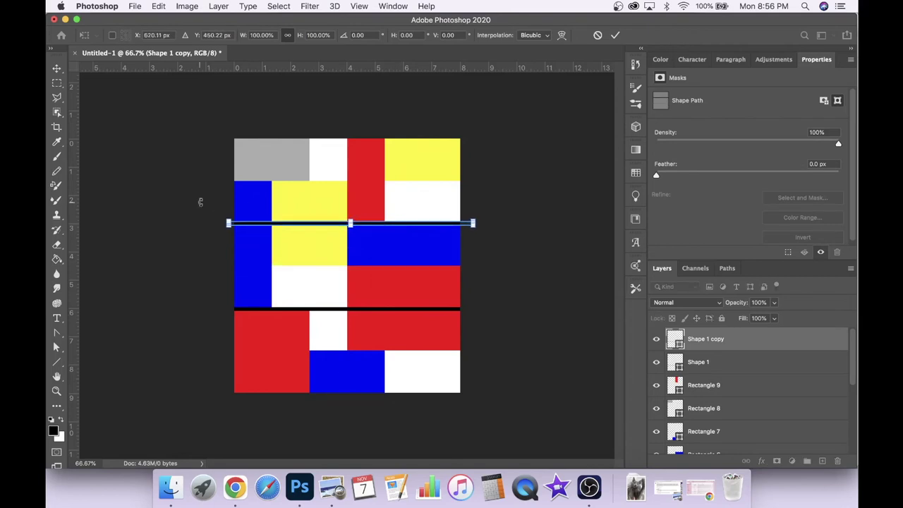
key(Return)
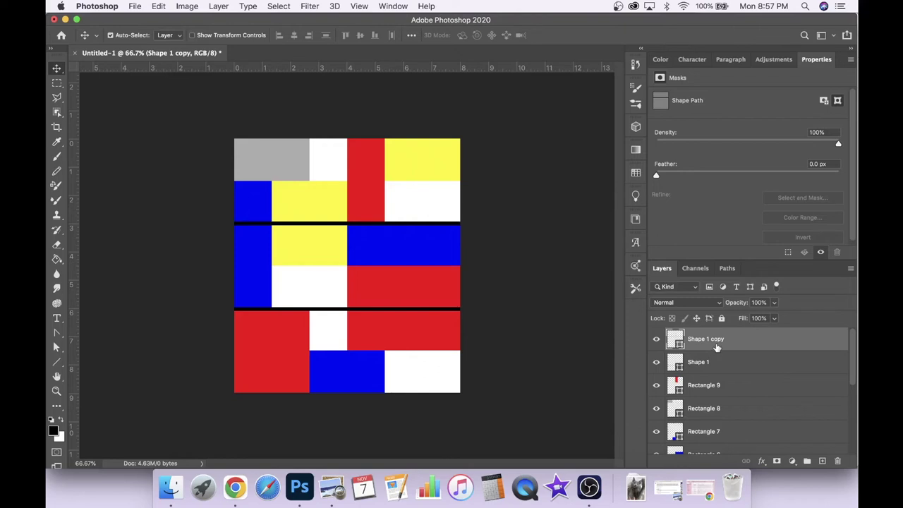
Duplicate the line copy and move it up between the first and second block rows.
key(super+j)
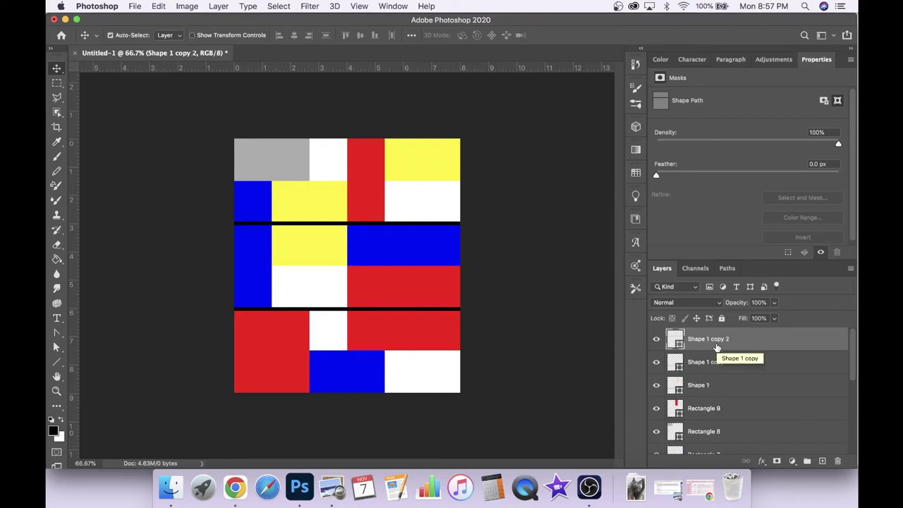
key(super)
key(super+t)
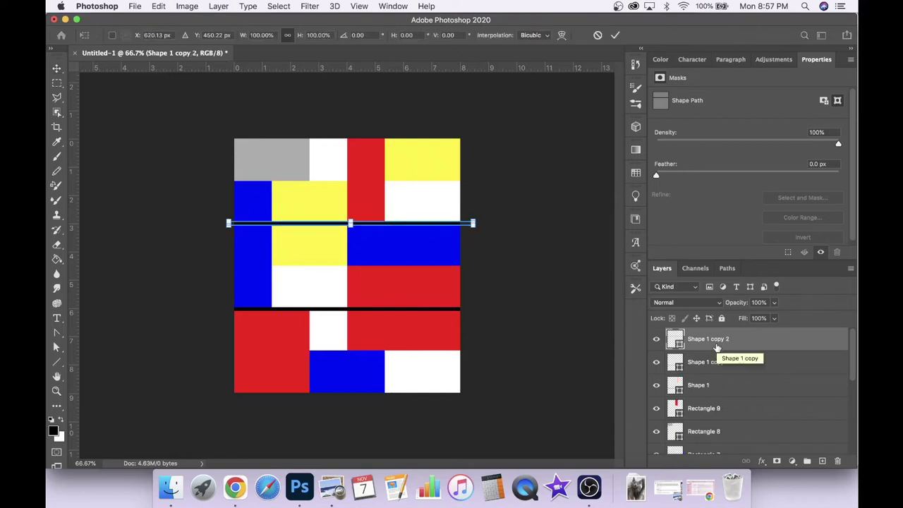
drag(373, 224, 373, 182)
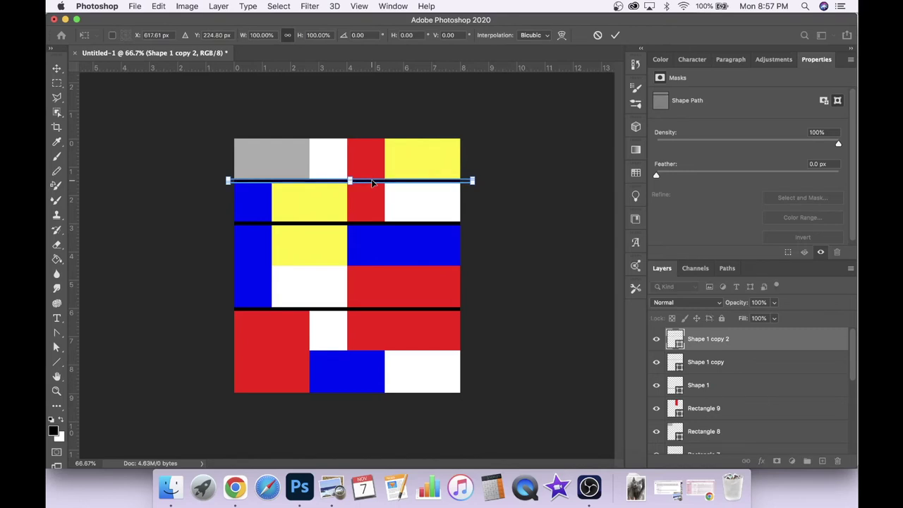
click(58, 70)
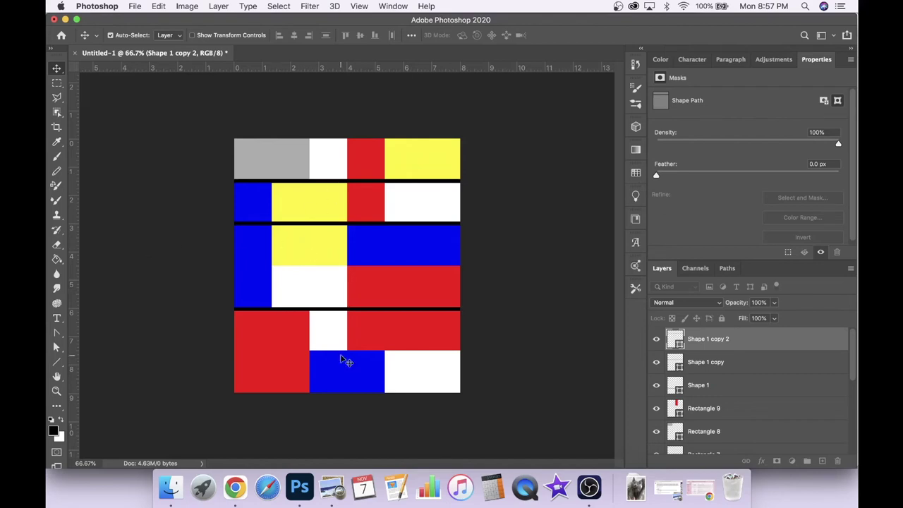
Duplicate the top line, rotate it vertical, and place it at the gray block's right edge.
click(749, 345)
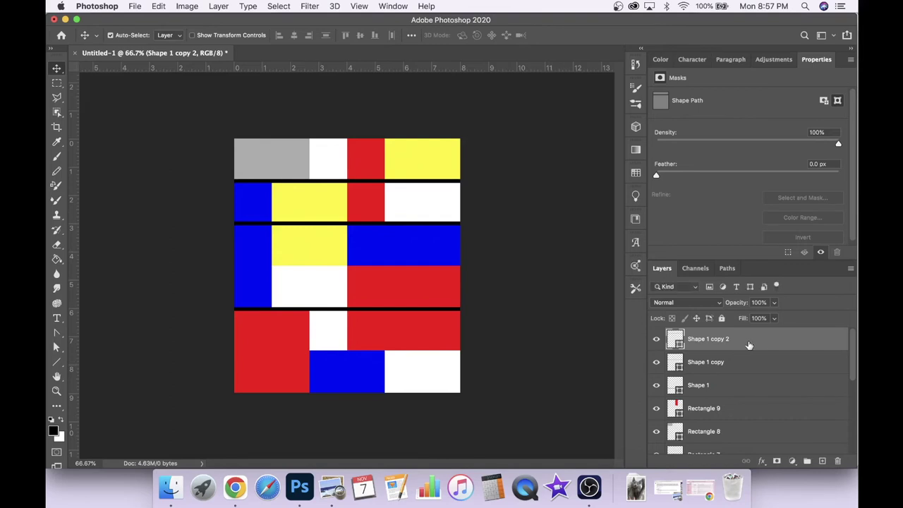
key(super)
key(super+j)
key(super)
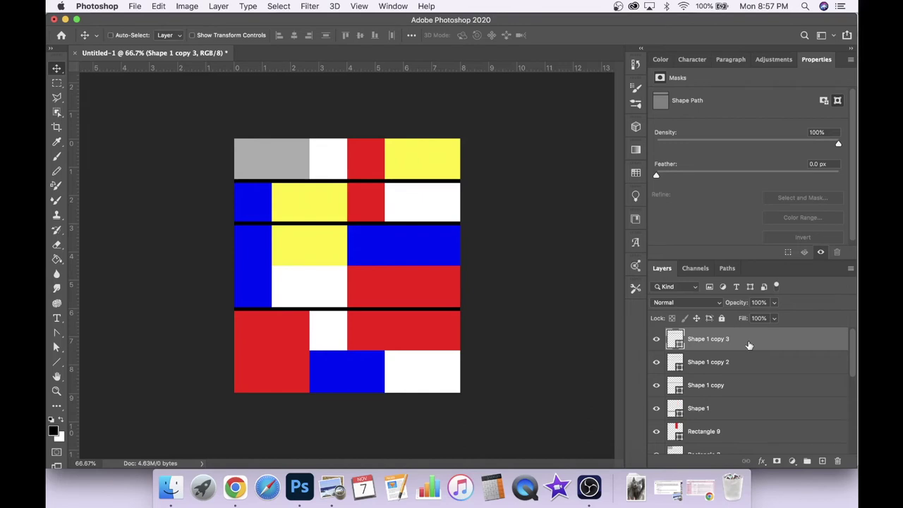
key(super+t)
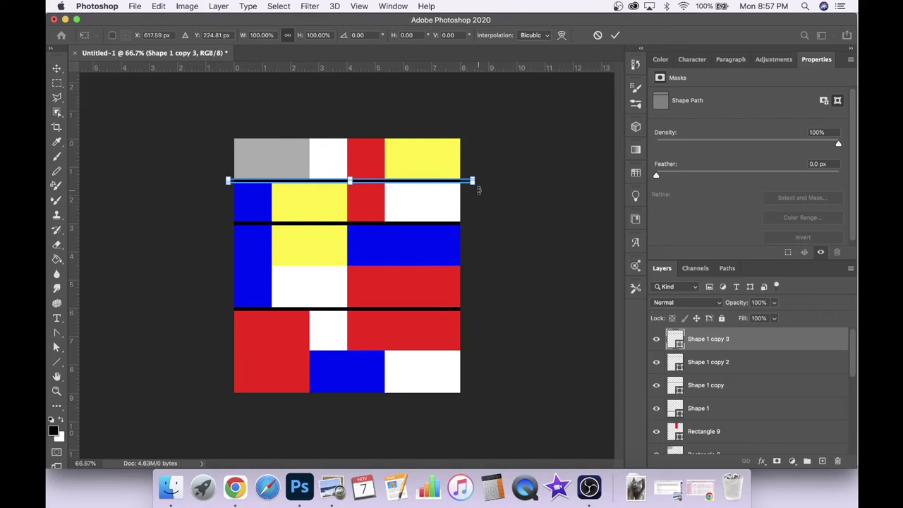
drag(478, 190, 309, 350)
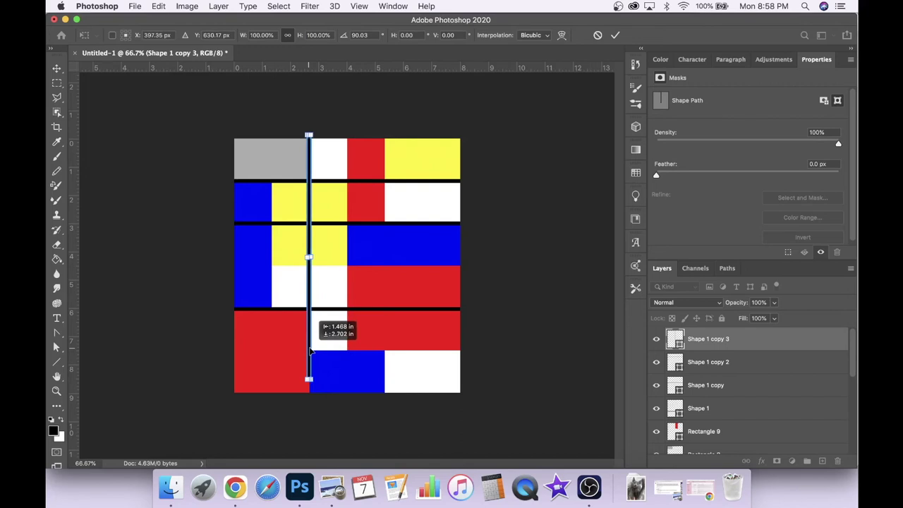
drag(310, 350, 310, 350)
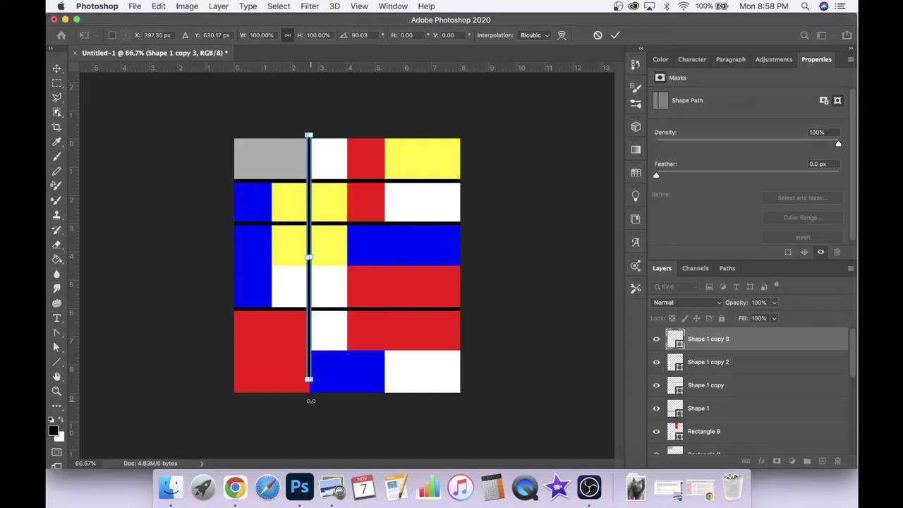
Stretch the vertical line down to the bottom of the canvas.
key(super+plus)
key(super+plus)
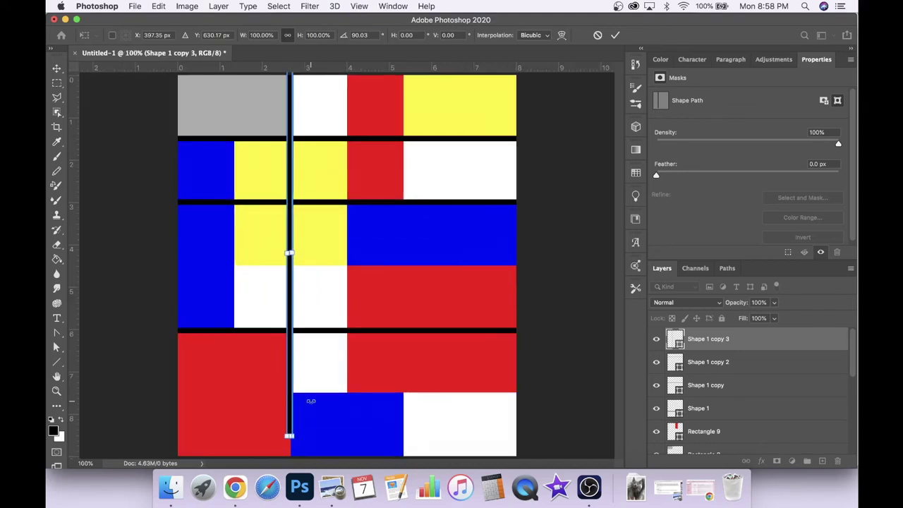
scroll(311, 401, down, 5)
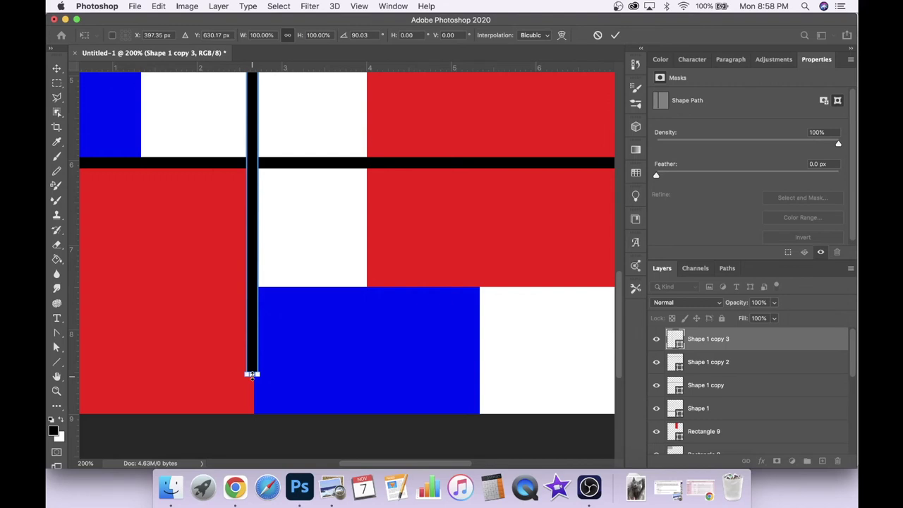
drag(252, 375, 253, 425)
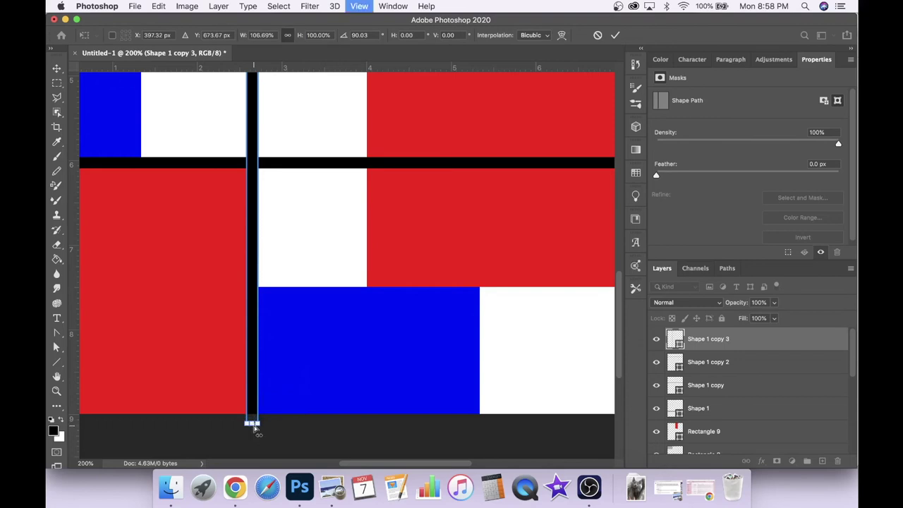
key(super+minus)
key(super+minus)
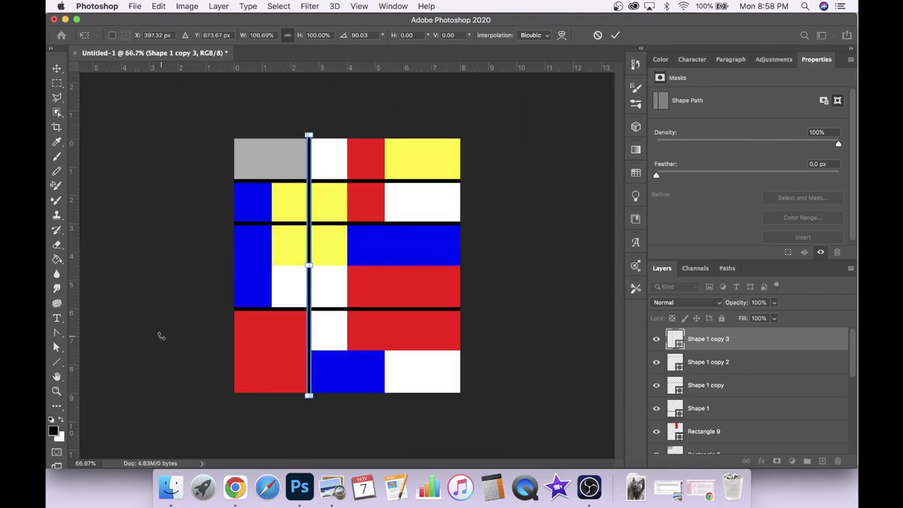
click(57, 71)
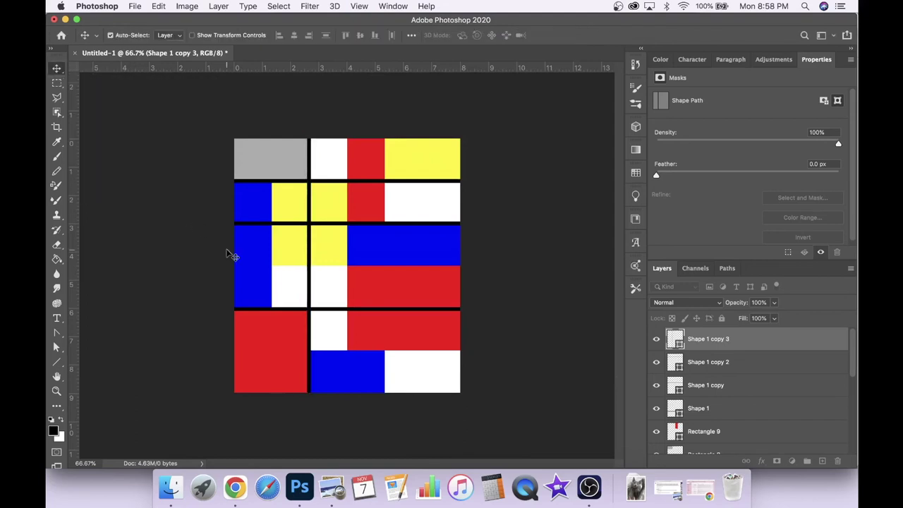
Duplicate the vertical black line and move the copy right to divide the fourth and fifth columns.
click(736, 344)
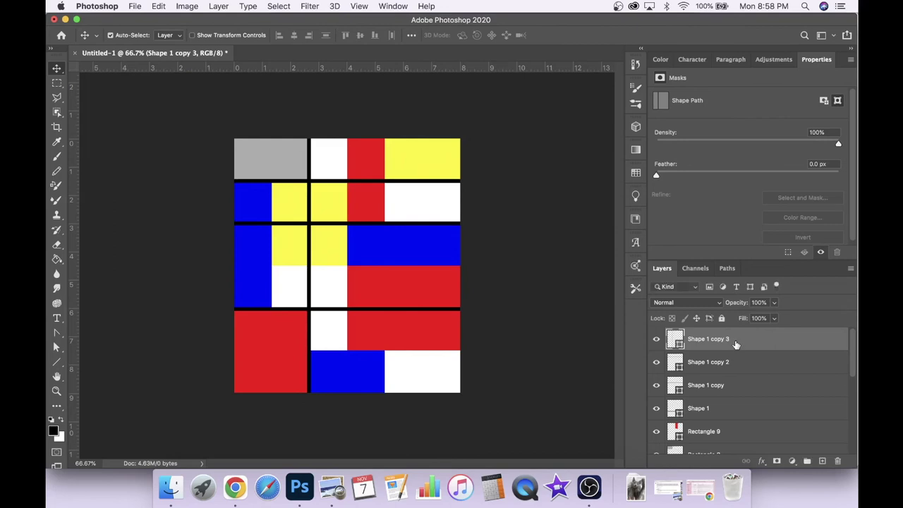
key(super)
key(super+j)
key(super+t)
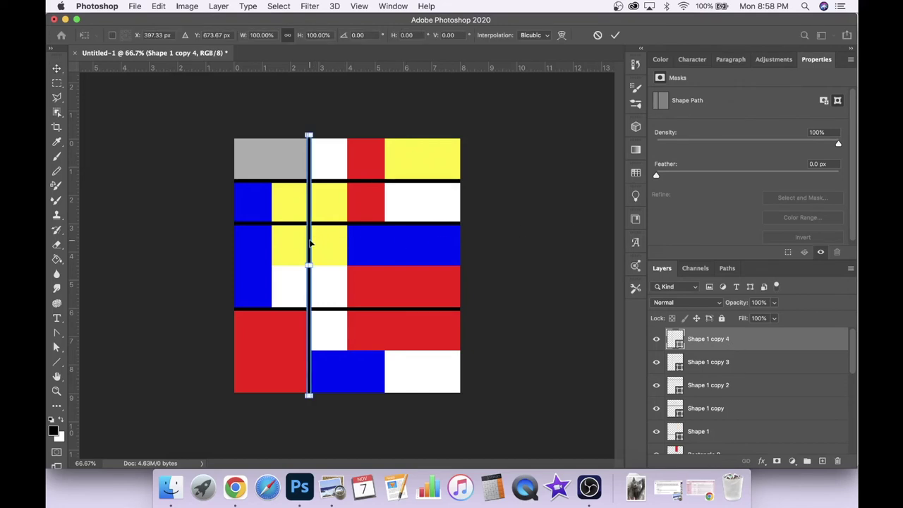
drag(311, 243, 386, 247)
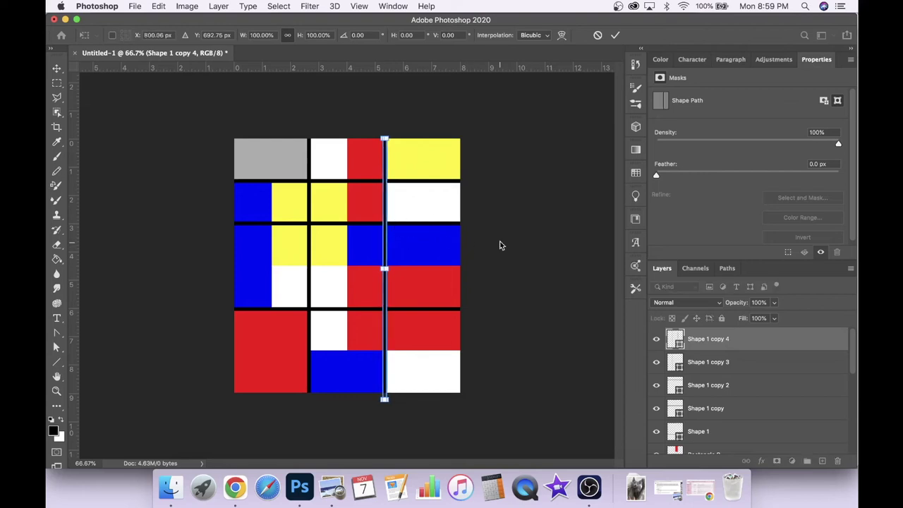
key(Return)
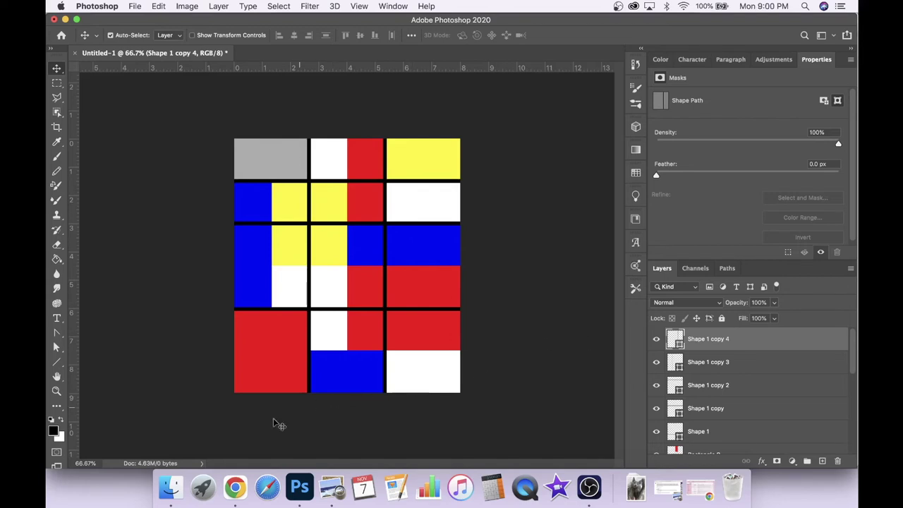
click(174, 492)
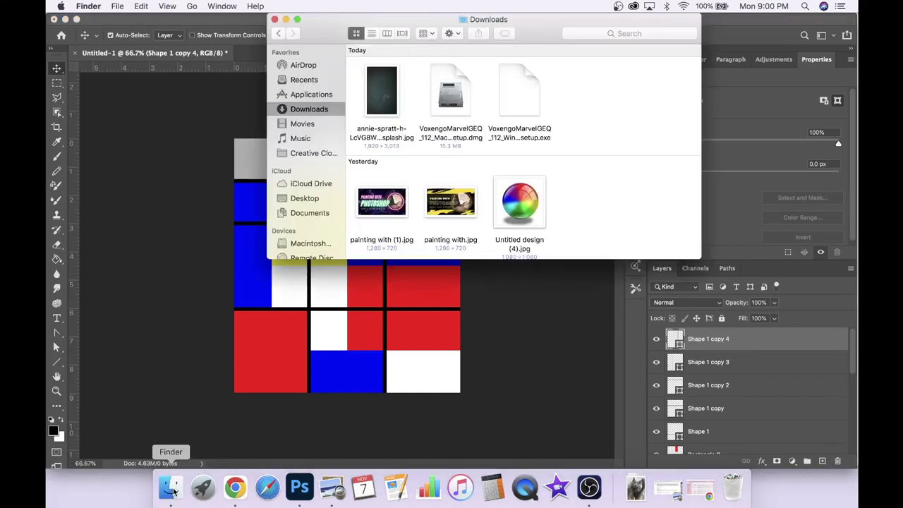
Drag the dark canvas texture JPG from Downloads onto the middle of the Photoshop artwork.
click(381, 92)
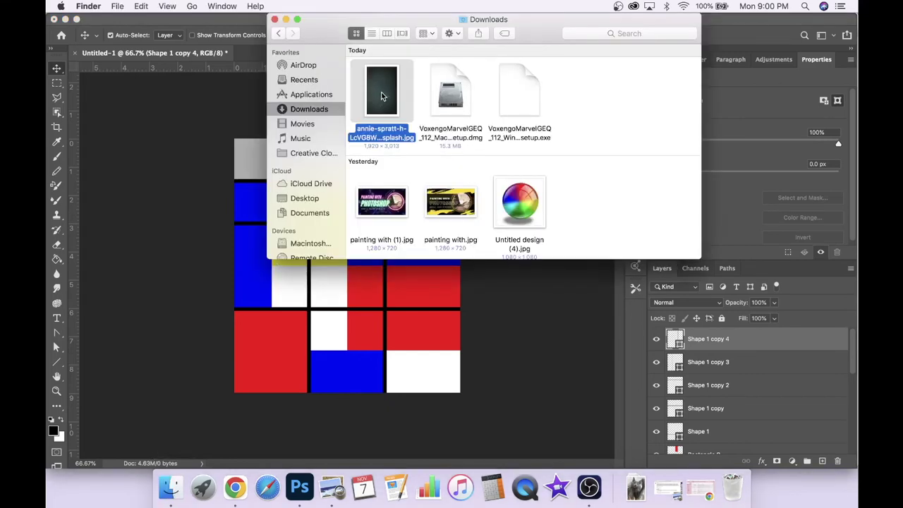
drag(381, 92, 305, 329)
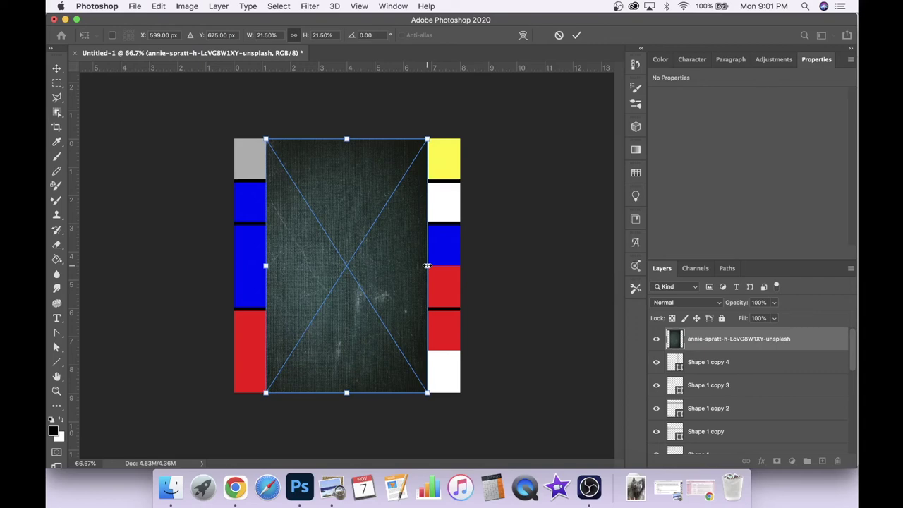
Stretch the texture photo wider on both sides and shift it up to cover the whole grid.
drag(427, 266, 466, 266)
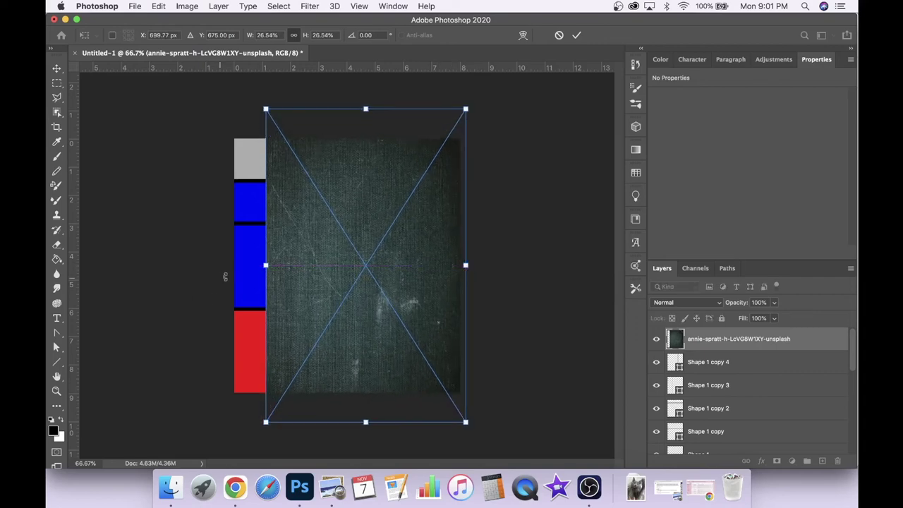
drag(266, 265, 227, 266)
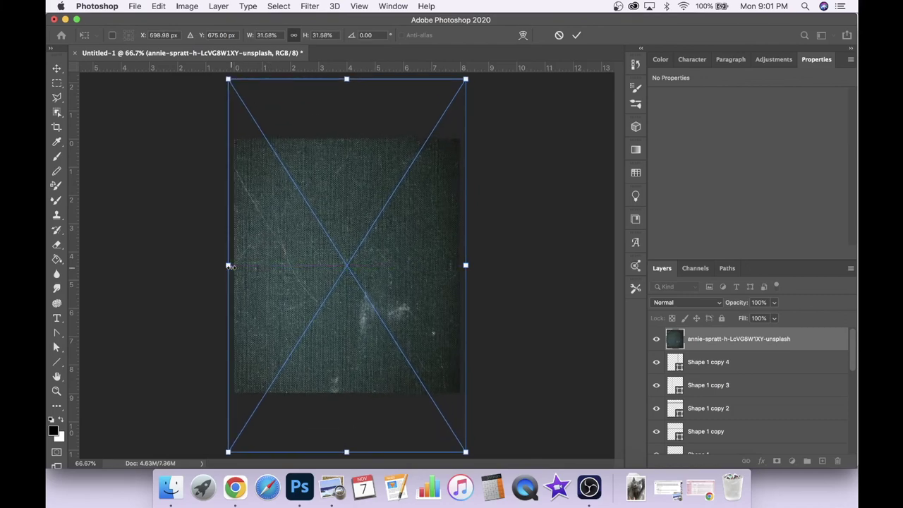
mouse_move(273, 281)
mouse_down()
mouse_move(272, 205)
mouse_move(272, 324)
mouse_move(273, 263)
mouse_up()
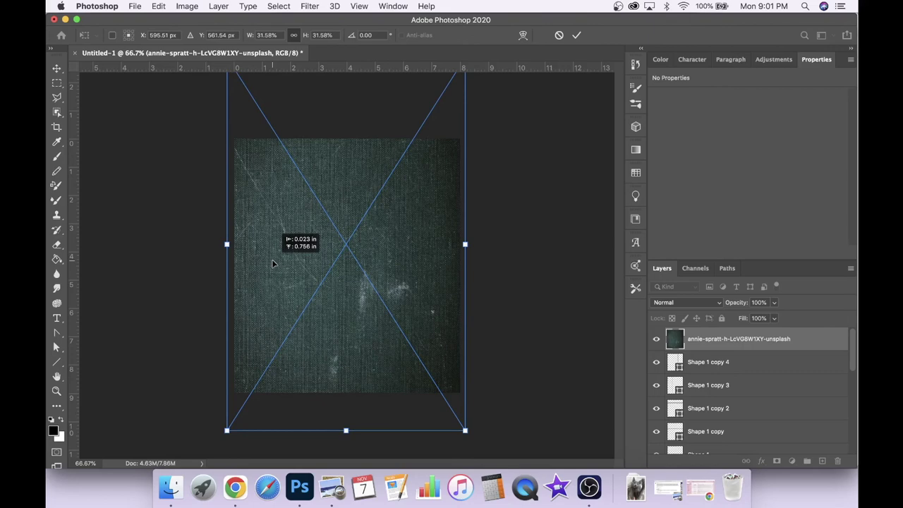
drag(273, 264, 273, 256)
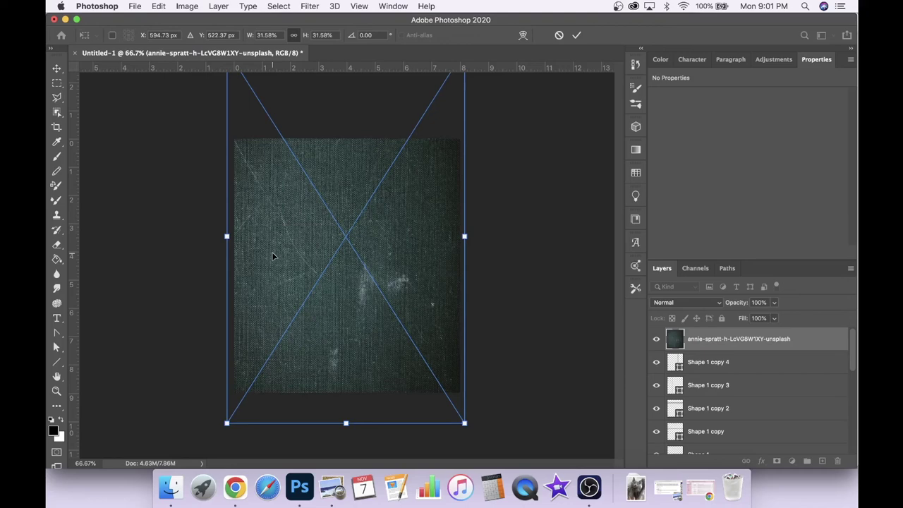
key(Return)
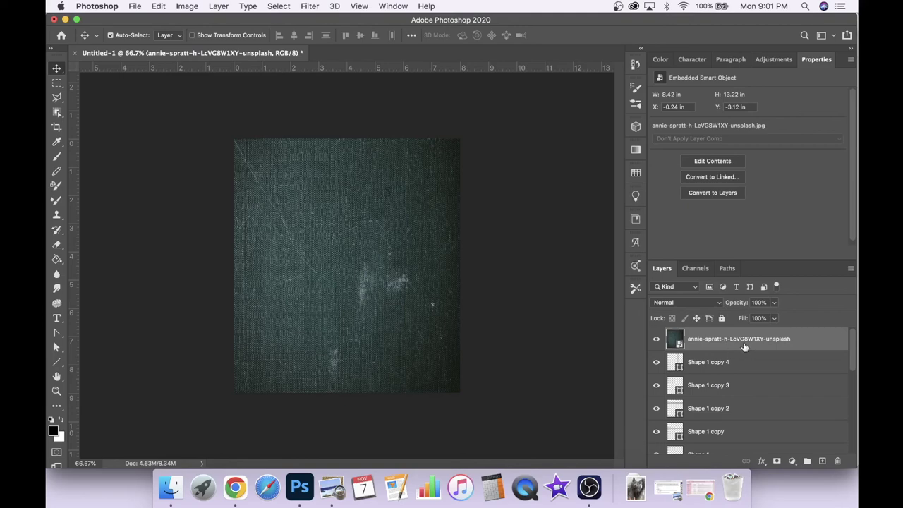
click(720, 304)
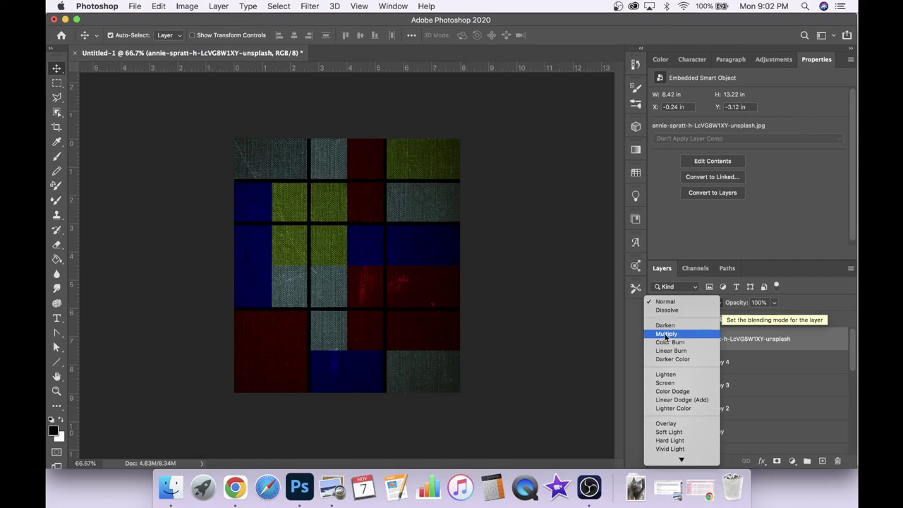
Set the texture layer to Multiply, try lowering opacity to about 57%, then restore 100%.
click(668, 334)
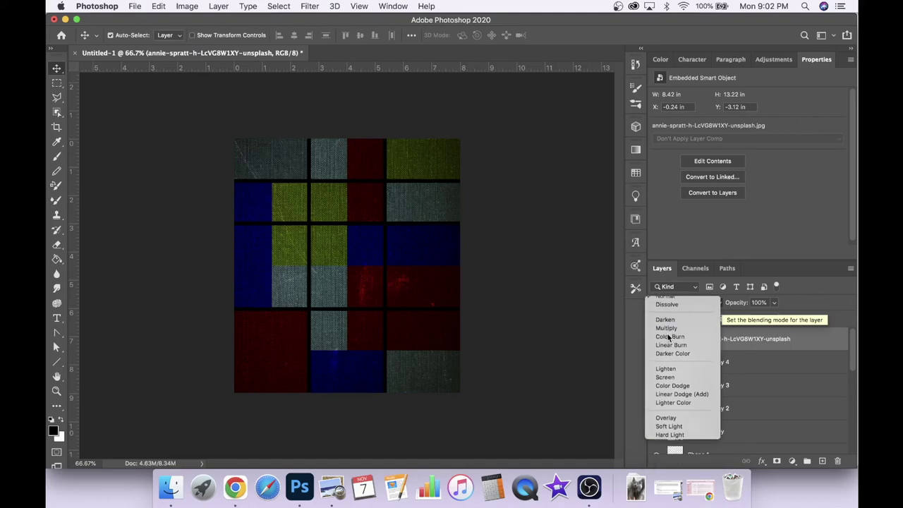
click(775, 303)
drag(774, 317, 752, 320)
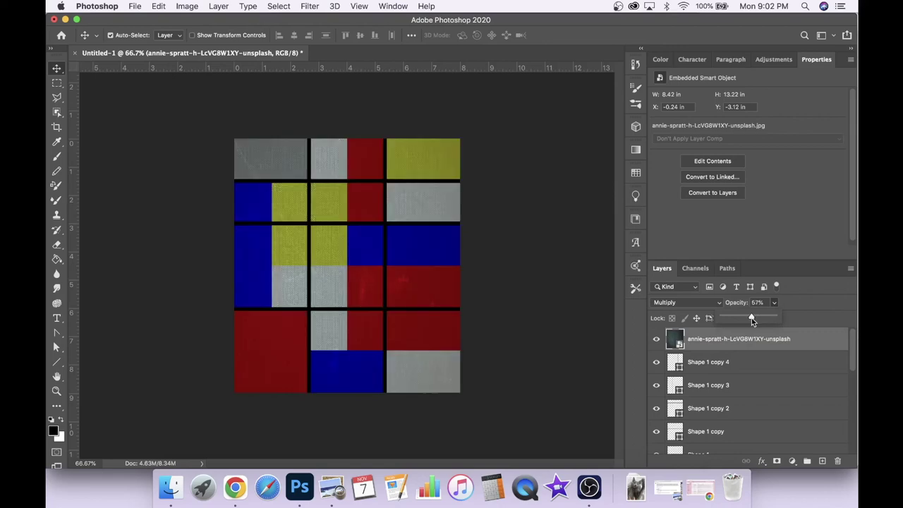
drag(752, 318, 745, 319)
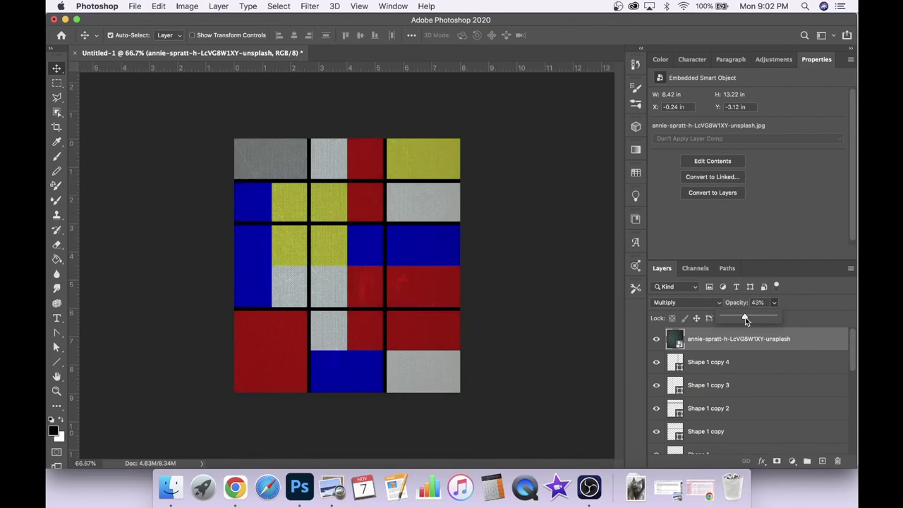
drag(746, 319, 780, 321)
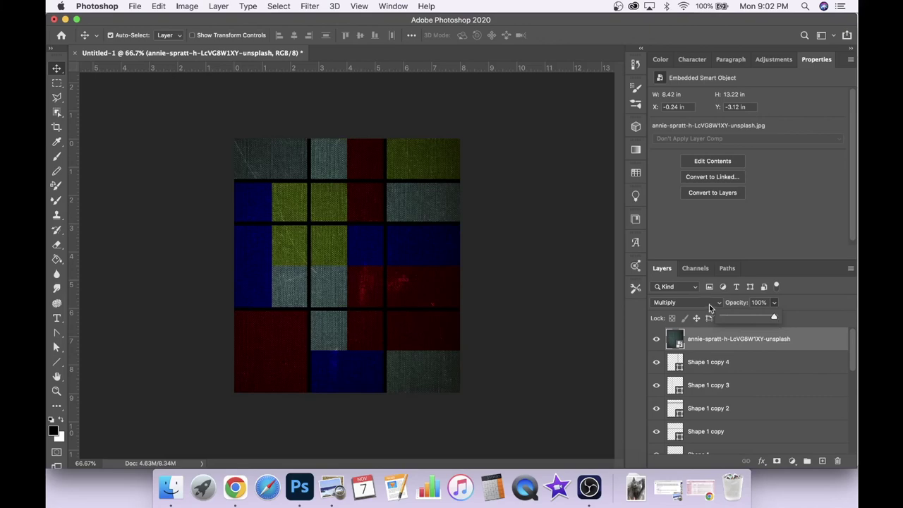
click(719, 305)
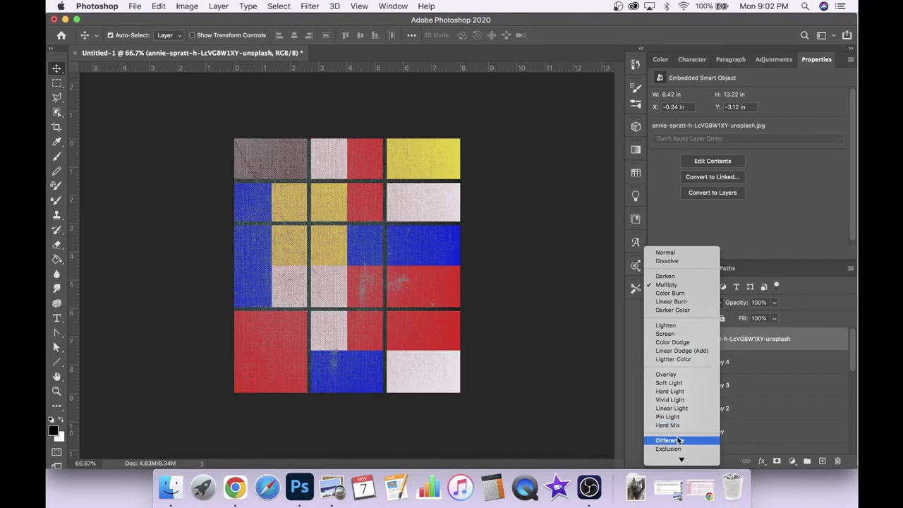
Change the texture layer's blend mode from Multiply to Screen.
scroll(679, 440, down, 1)
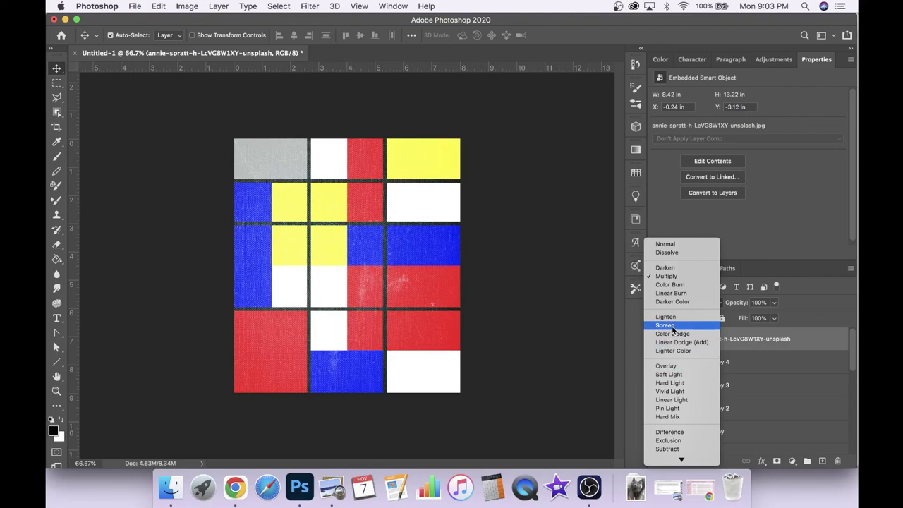
click(672, 327)
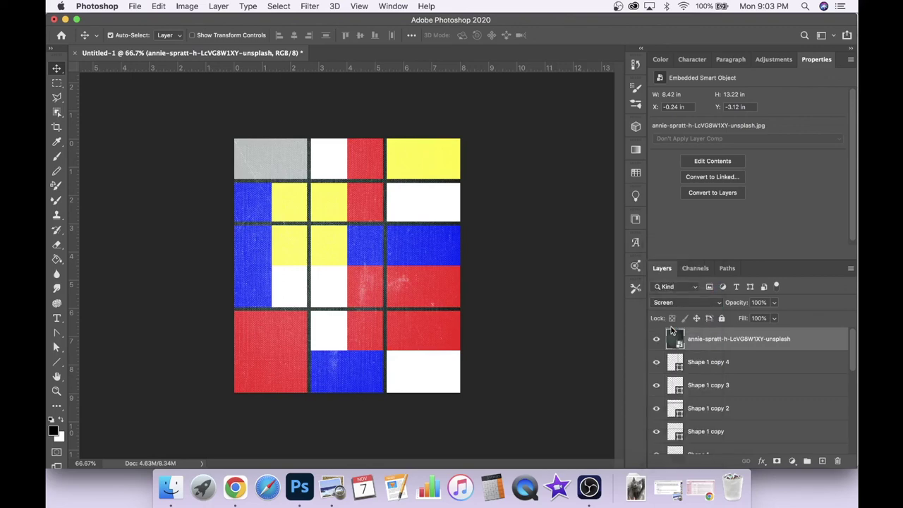
Lower the Screen-blended texture's opacity to about 65% and zoom in to inspect it.
click(776, 305)
drag(775, 318, 756, 317)
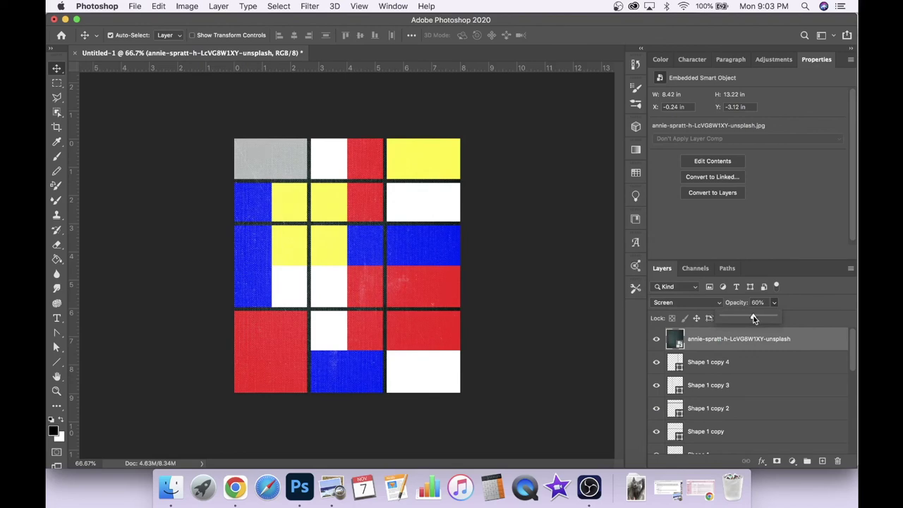
drag(755, 319, 754, 319)
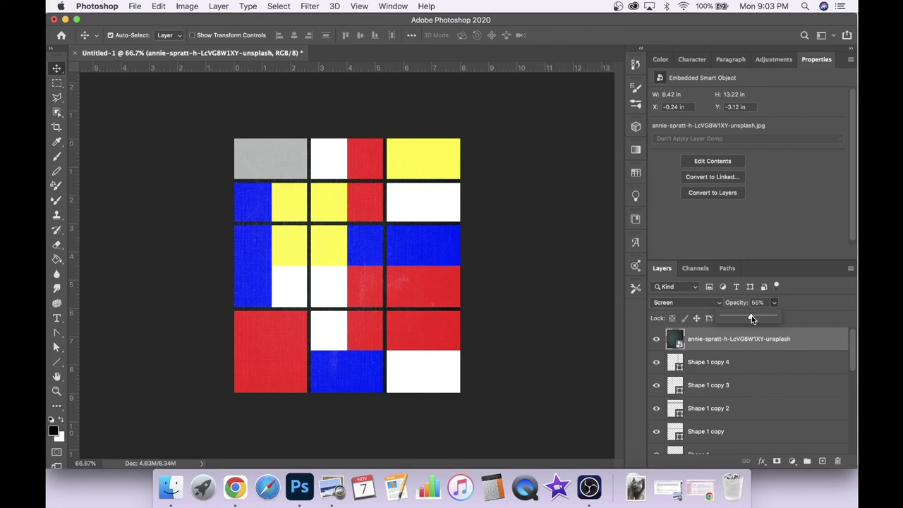
click(572, 274)
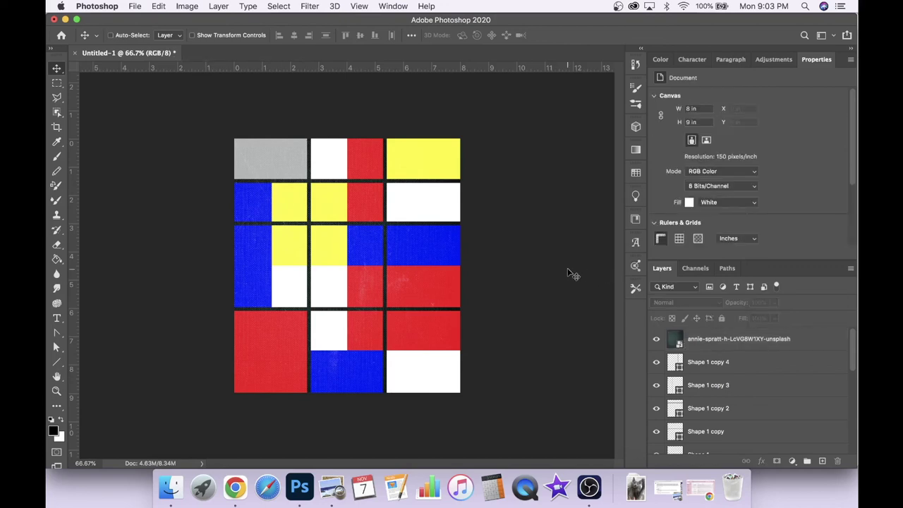
key(super+equal)
key(super+equal)
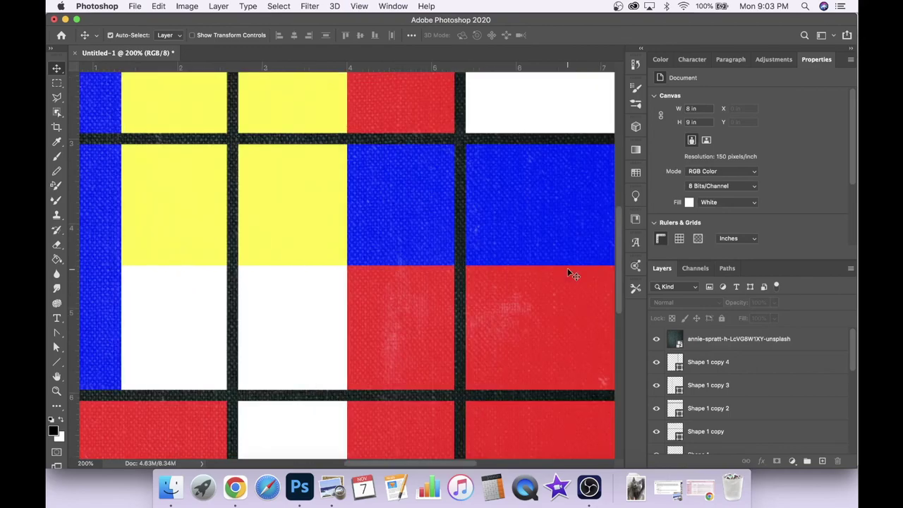
scroll(572, 274, up, 10)
scroll(572, 274, left, 4)
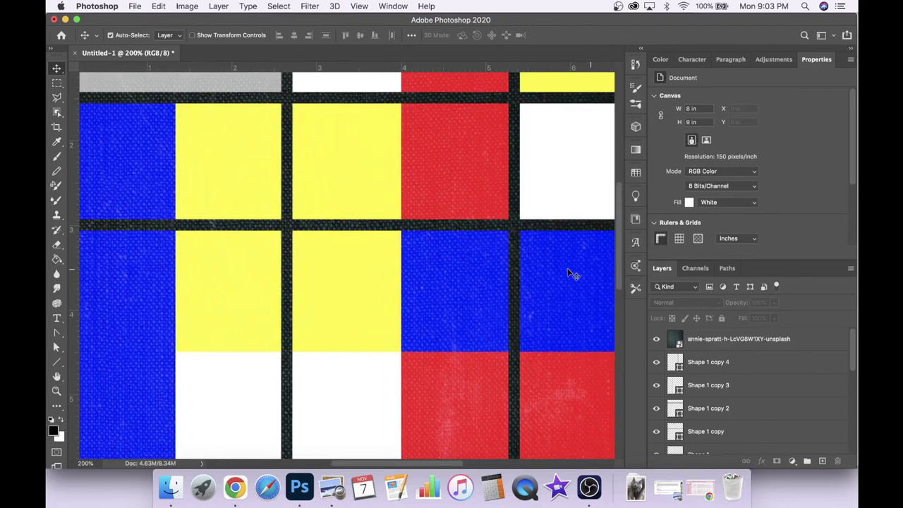
scroll(571, 273, up, 4)
scroll(572, 273, left, 1)
scroll(571, 274, right, 4)
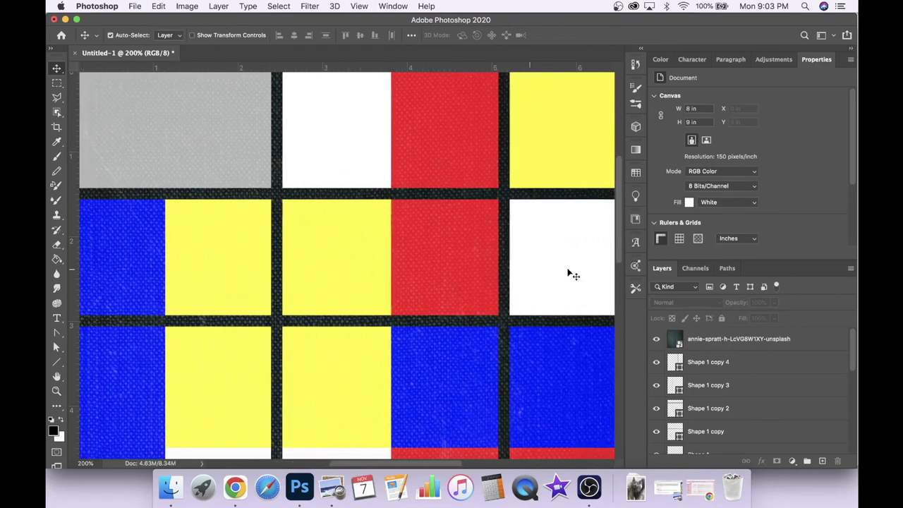
scroll(572, 274, down, 8)
scroll(572, 273, right, 3)
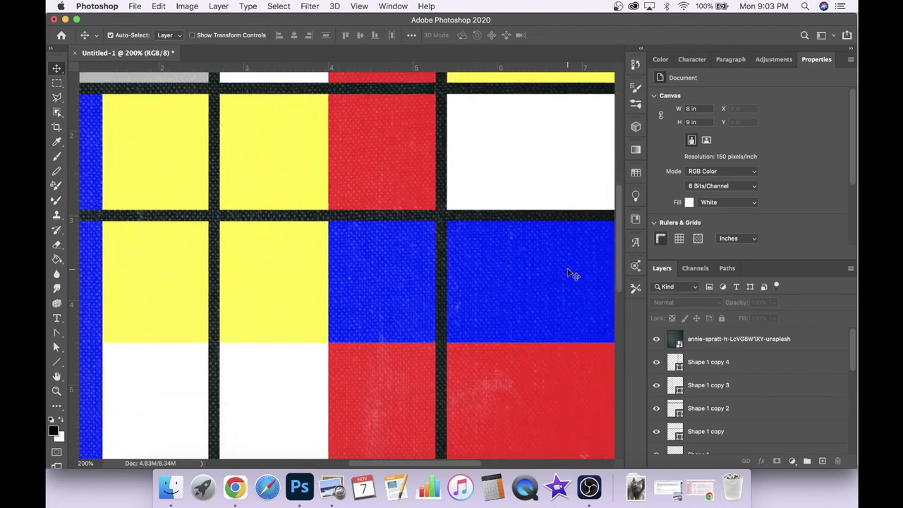
key(super+minus)
key(super+minus)
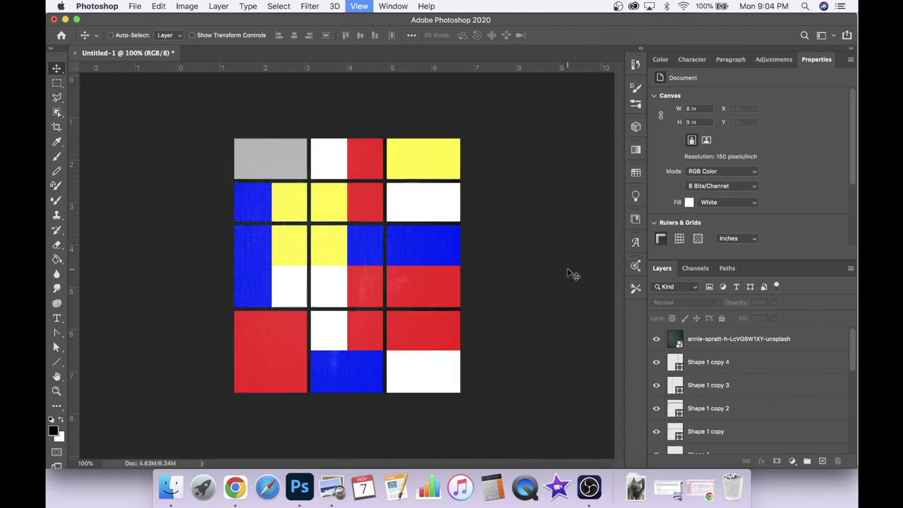